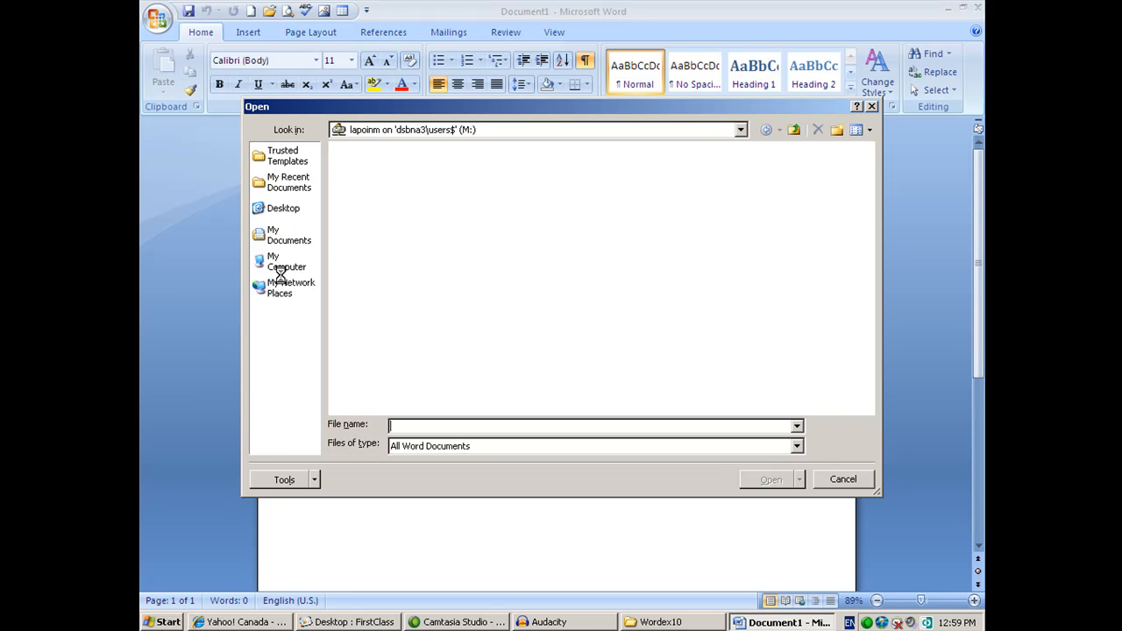
Browse to the Wordex11 folder inside Grade 9 Computers on the HandOut (O:) drive
left_click(279, 262)
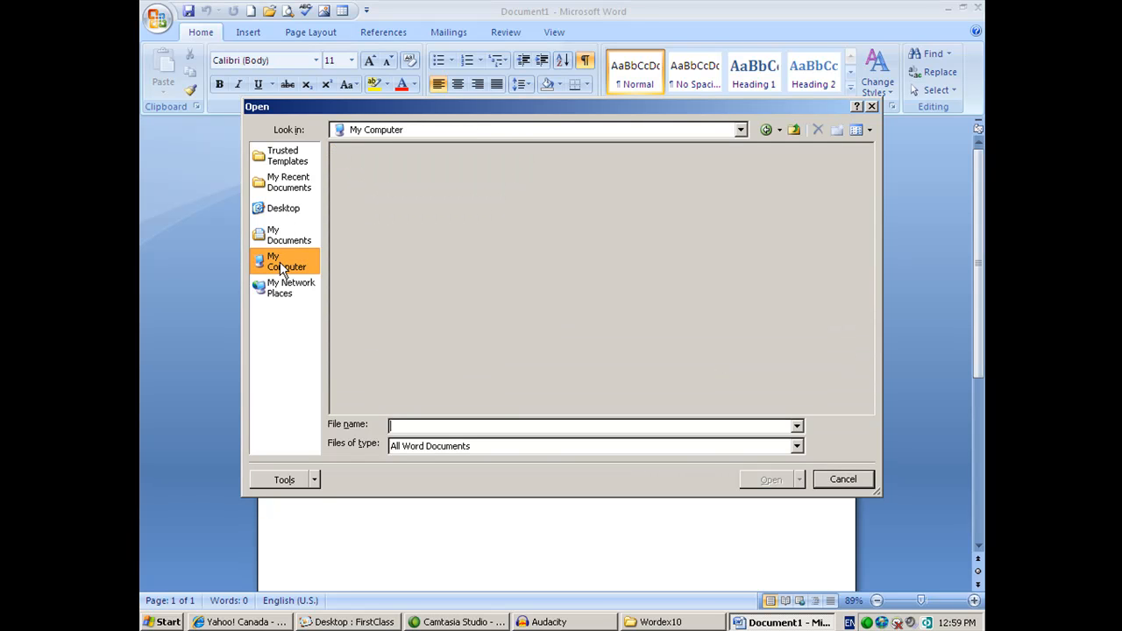
double_click(354, 250)
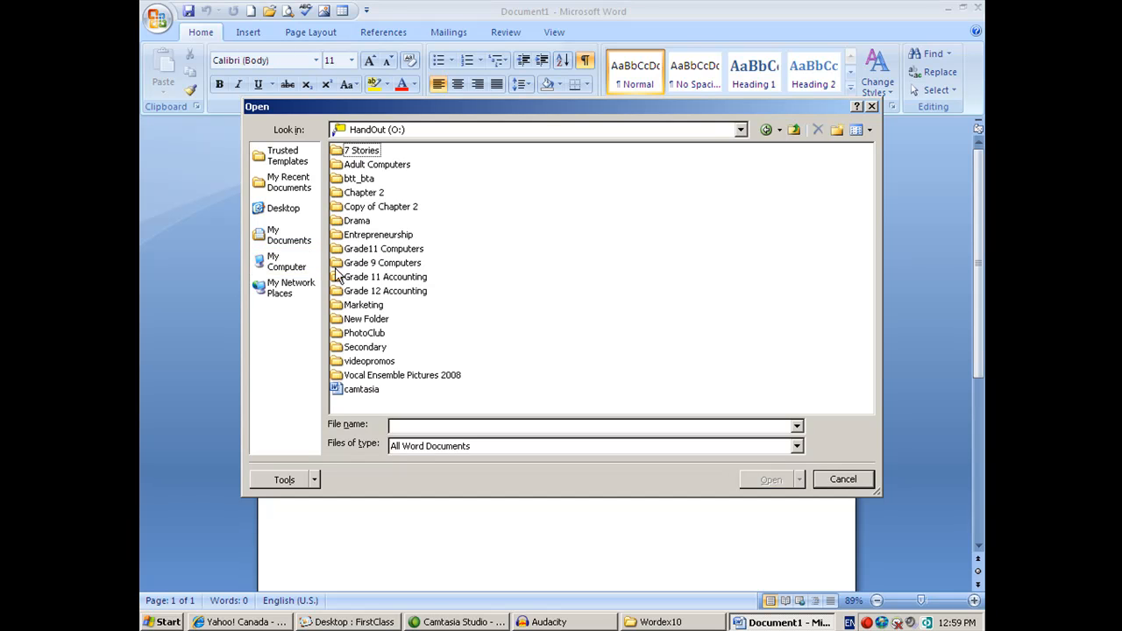
double_click(343, 264)
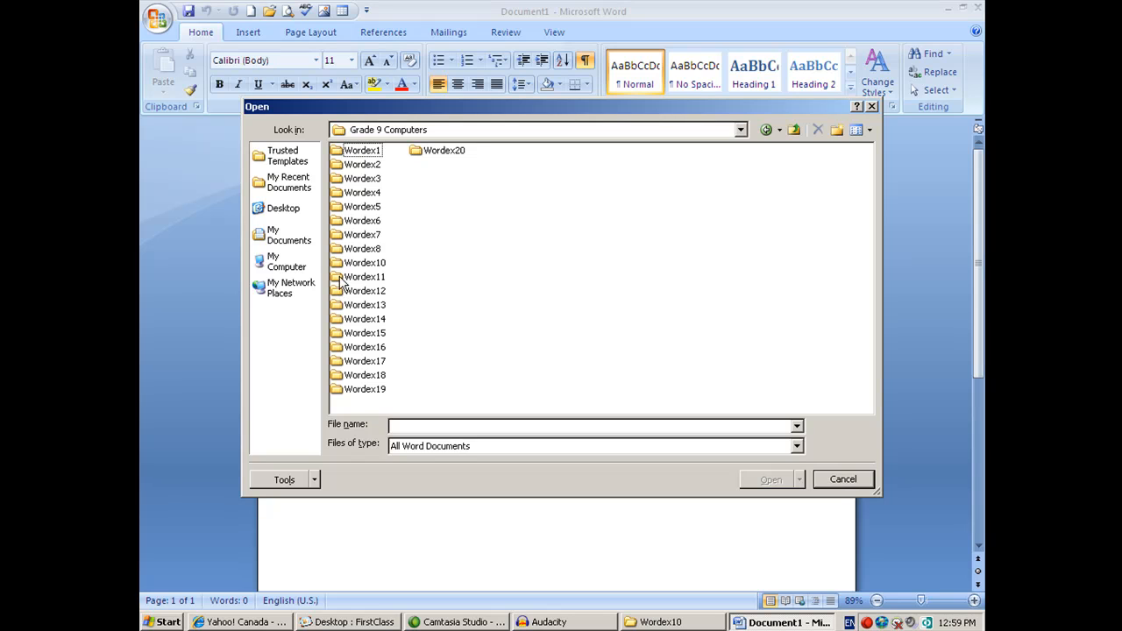
double_click(342, 278)
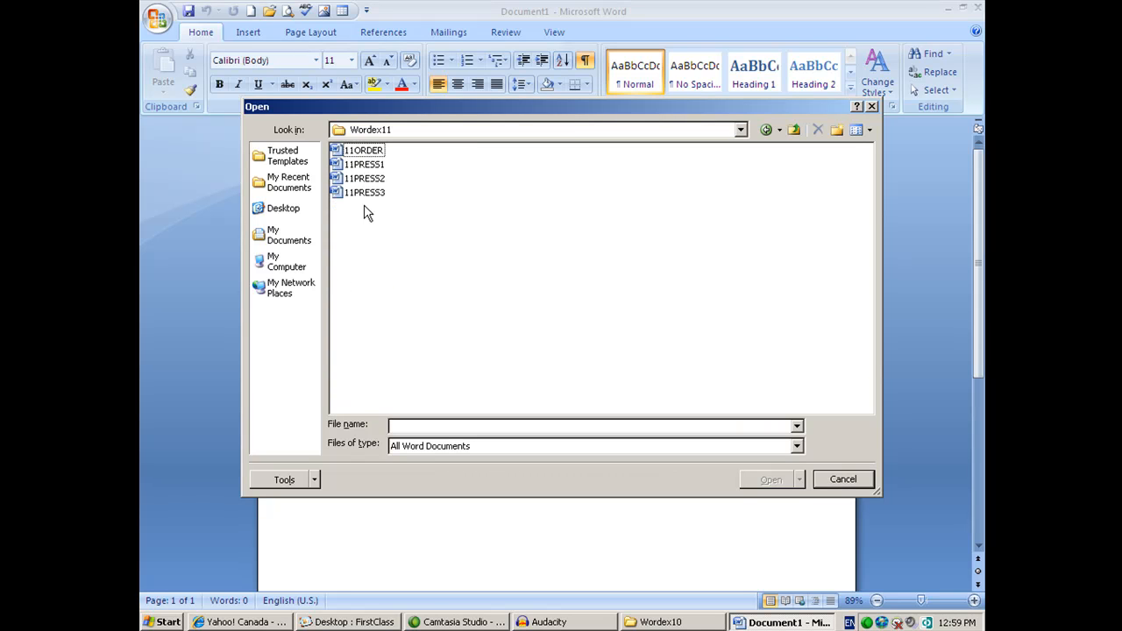
Try selecting only the non-adjacent files 11PRESS1 and 11PRESS3, and clear the selection
left_click(375, 166)
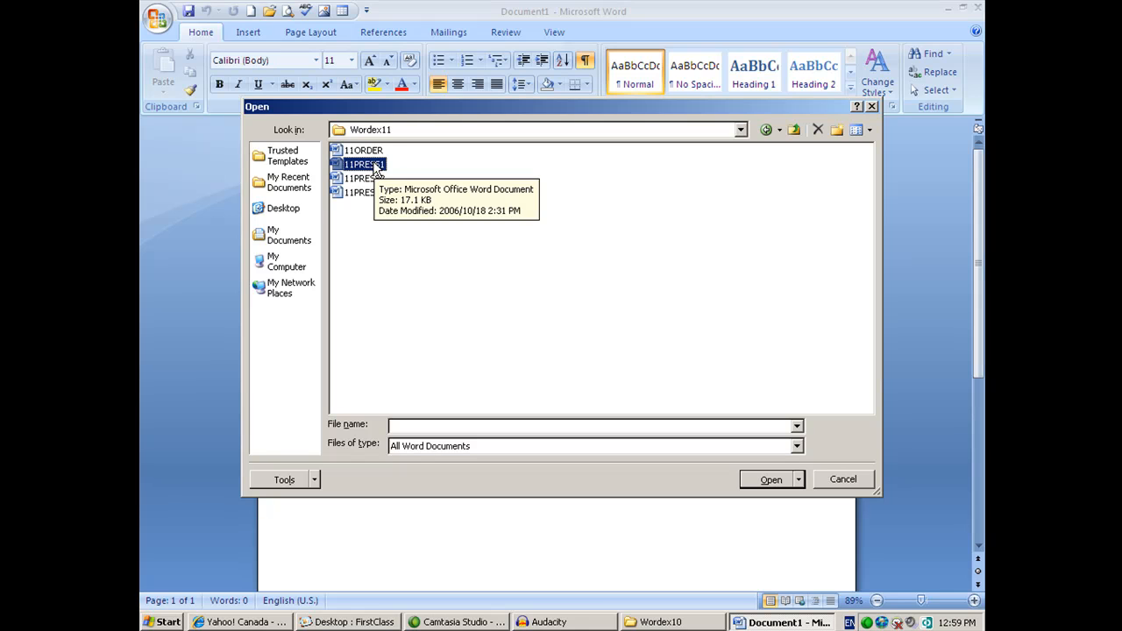
left_click(346, 199, "ctrl")
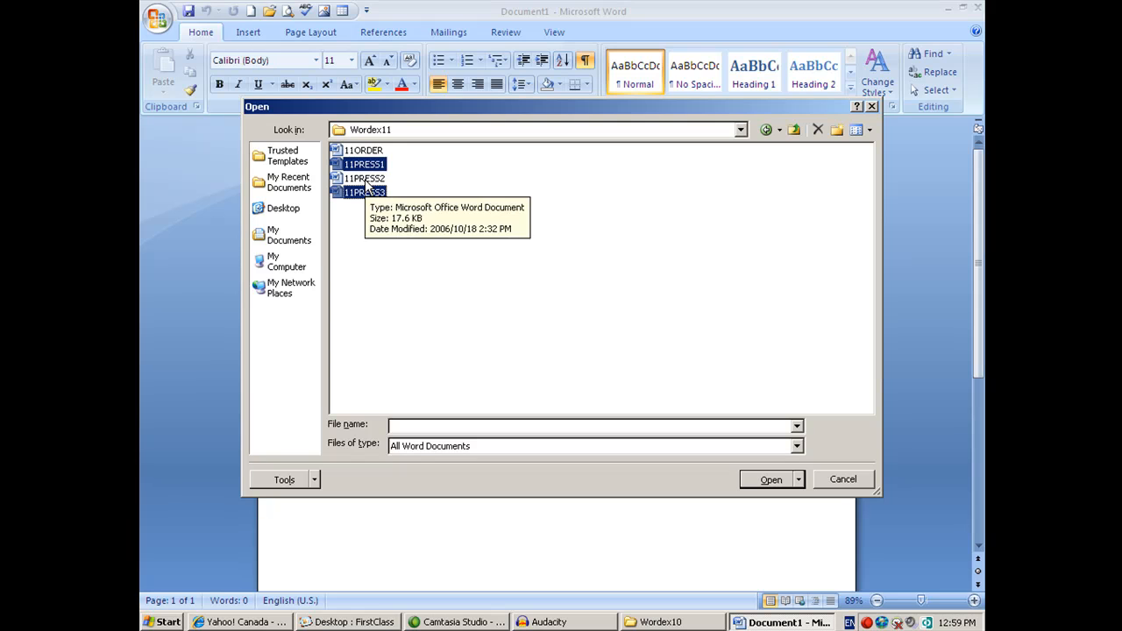
left_click(409, 169)
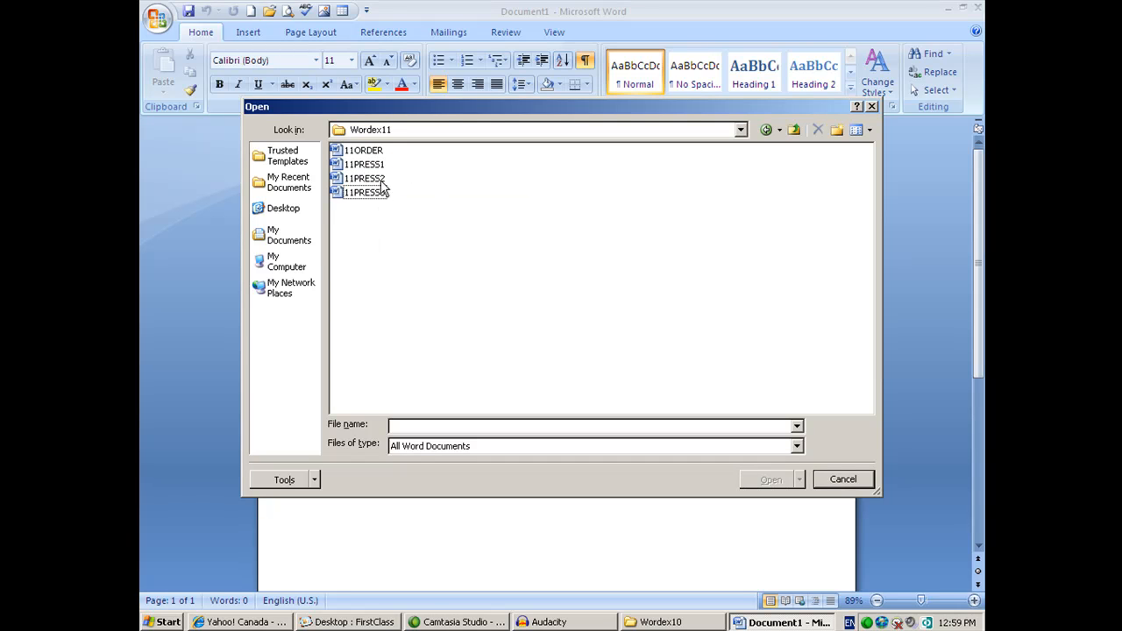
Try selecting the adjacent files 11PRESS1 through 11PRESS3 as a range, and clear the selection
left_click(338, 167)
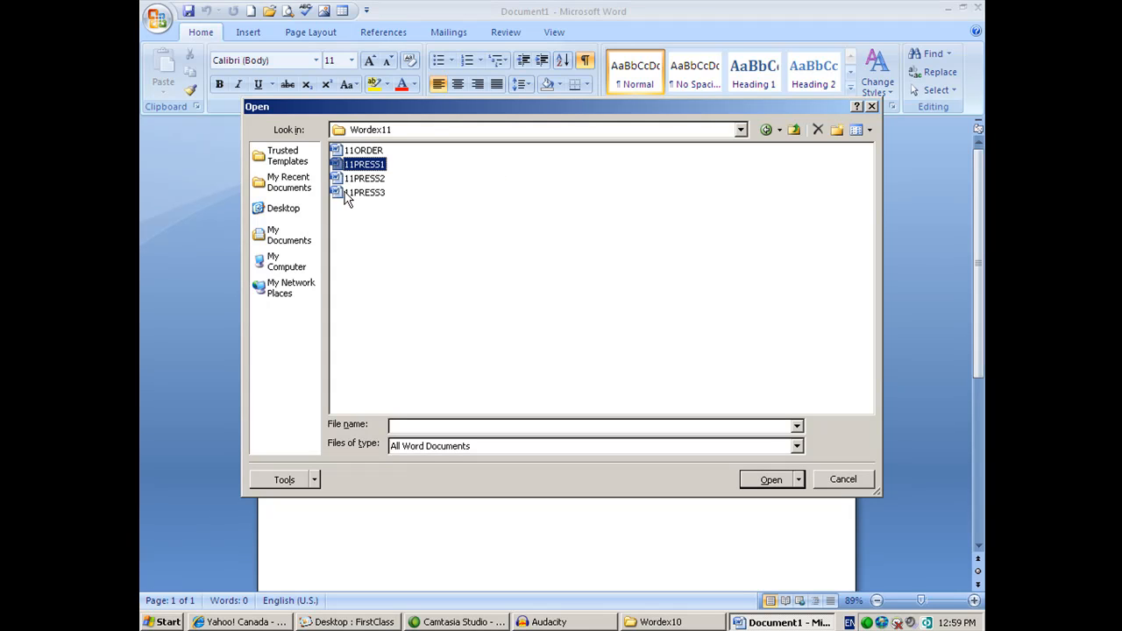
left_click(348, 193, "shift")
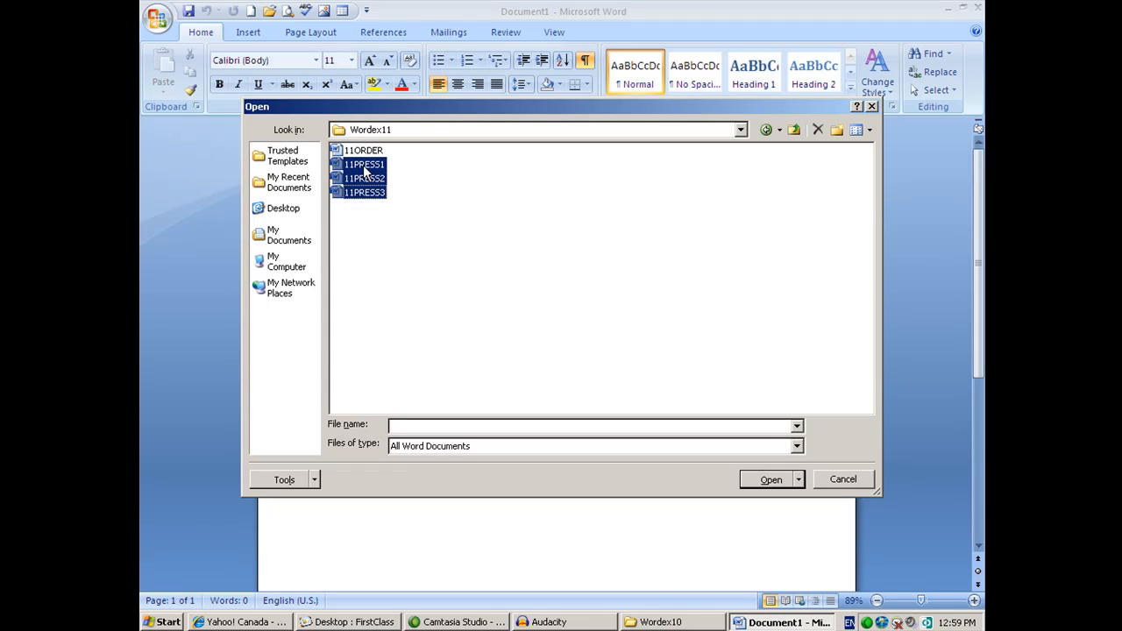
left_click(399, 195)
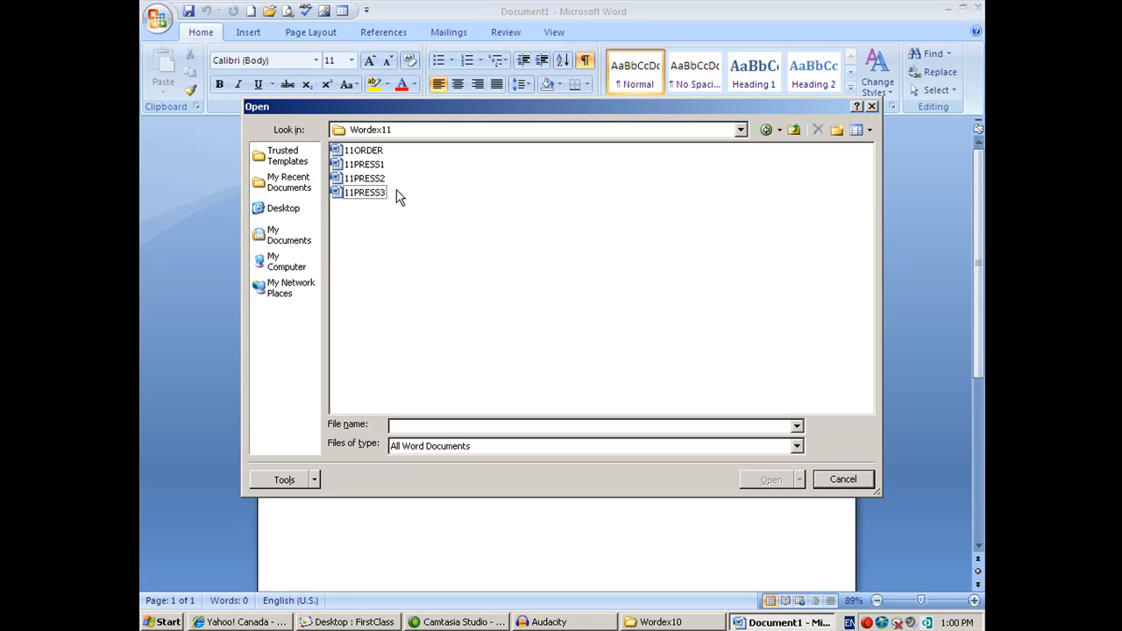
Open the adjacent files 11PRESS2 and 11PRESS3 together
left_click(348, 180)
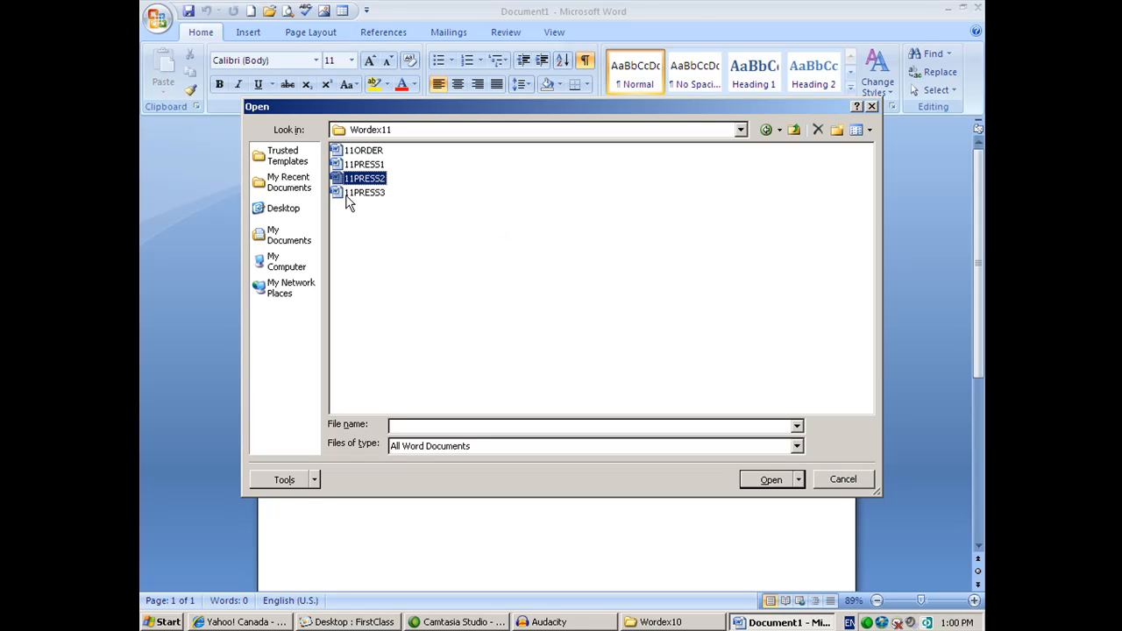
left_click(350, 197, "shift")
left_click(768, 480)
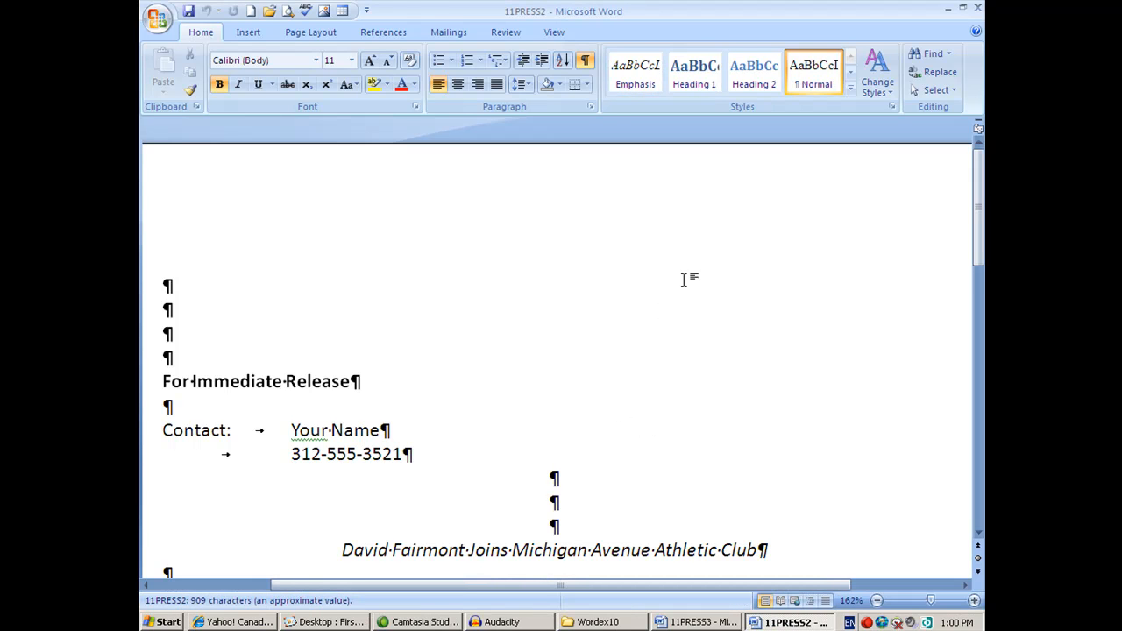
Arrange all open document windows on the screen at once
left_click(555, 33)
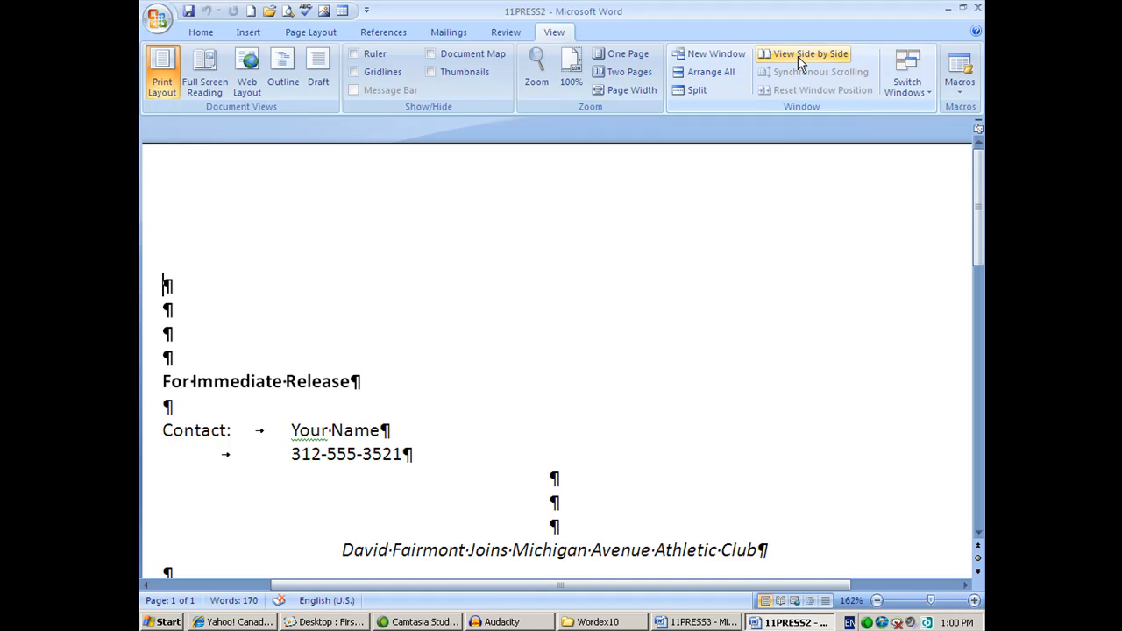
left_click(712, 73)
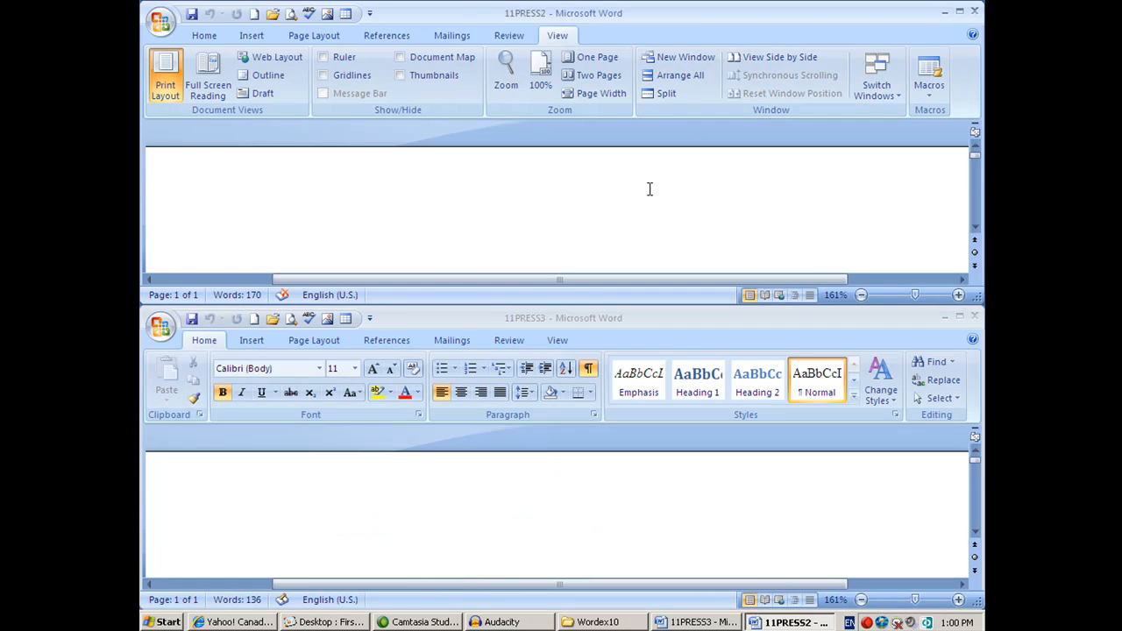
Examine the contents of 11PRESS2 and 11PRESS3 by scrolling each window separately
scroll(660, 183, "down", 3)
scroll(659, 182, "up", 3)
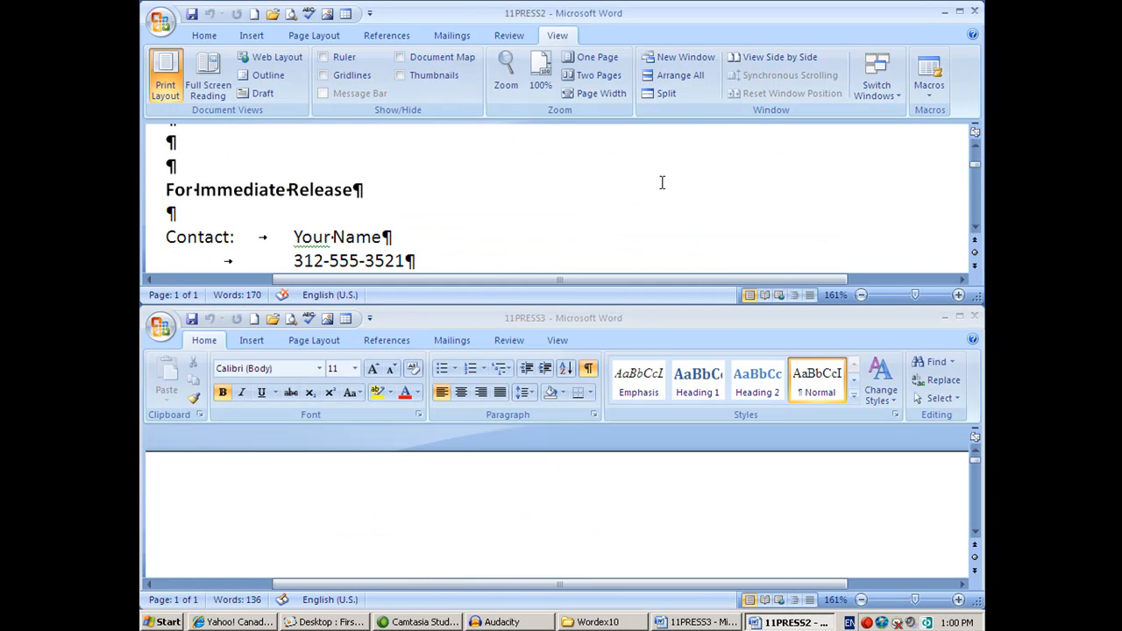
left_click(459, 458)
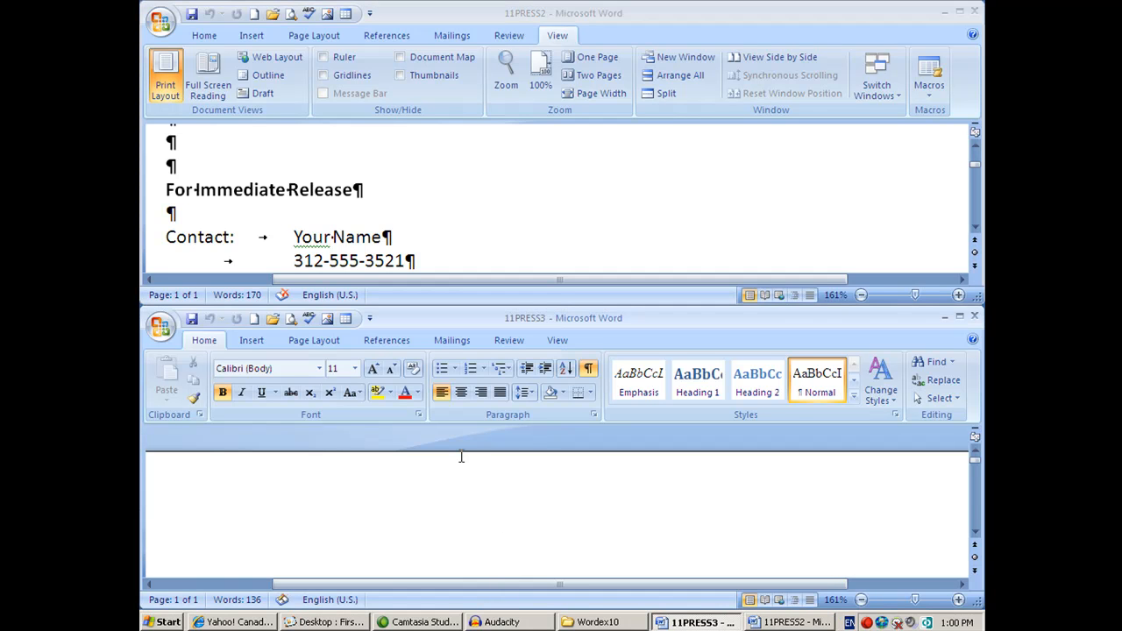
scroll(463, 457, "down", 3)
scroll(462, 459, "down", 3)
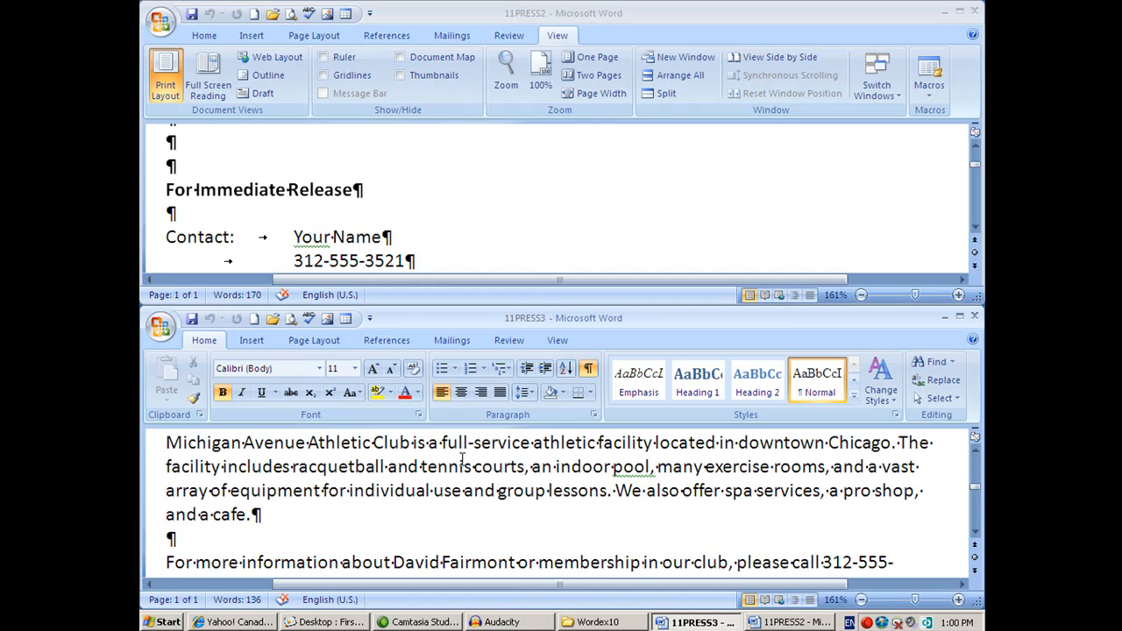
scroll(462, 459, "up", 3)
scroll(462, 459, "down", 5)
scroll(462, 462, "down", 3)
scroll(462, 461, "up", 15)
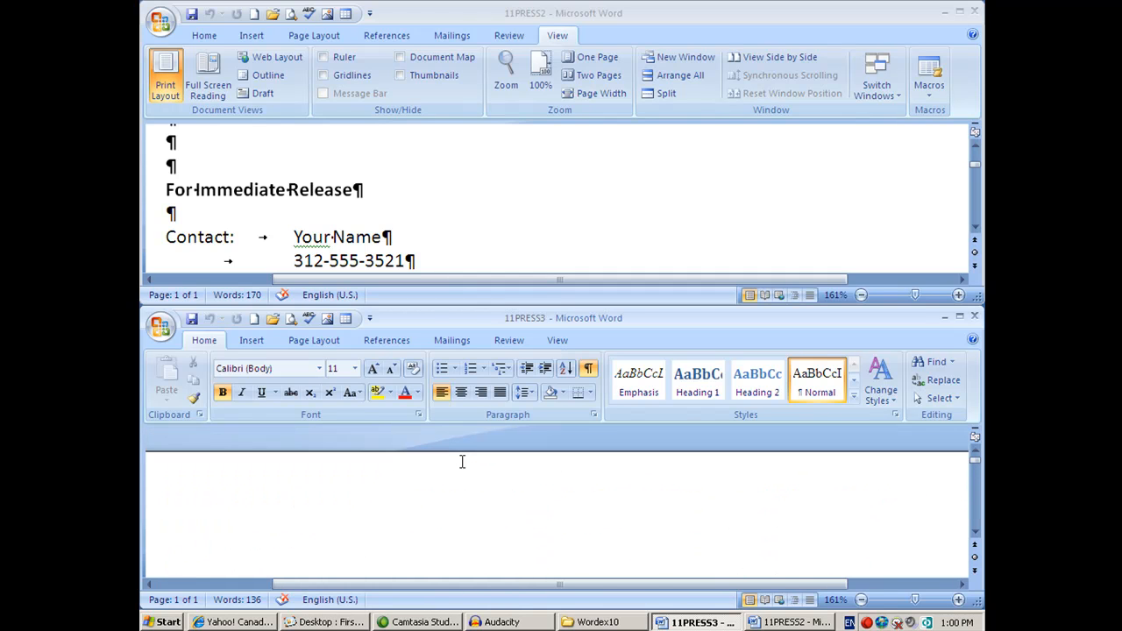
left_click(463, 202)
scroll(463, 200, "down", 5)
scroll(463, 205, "down", 3)
scroll(463, 205, "up", 10)
scroll(463, 205, "down", 3)
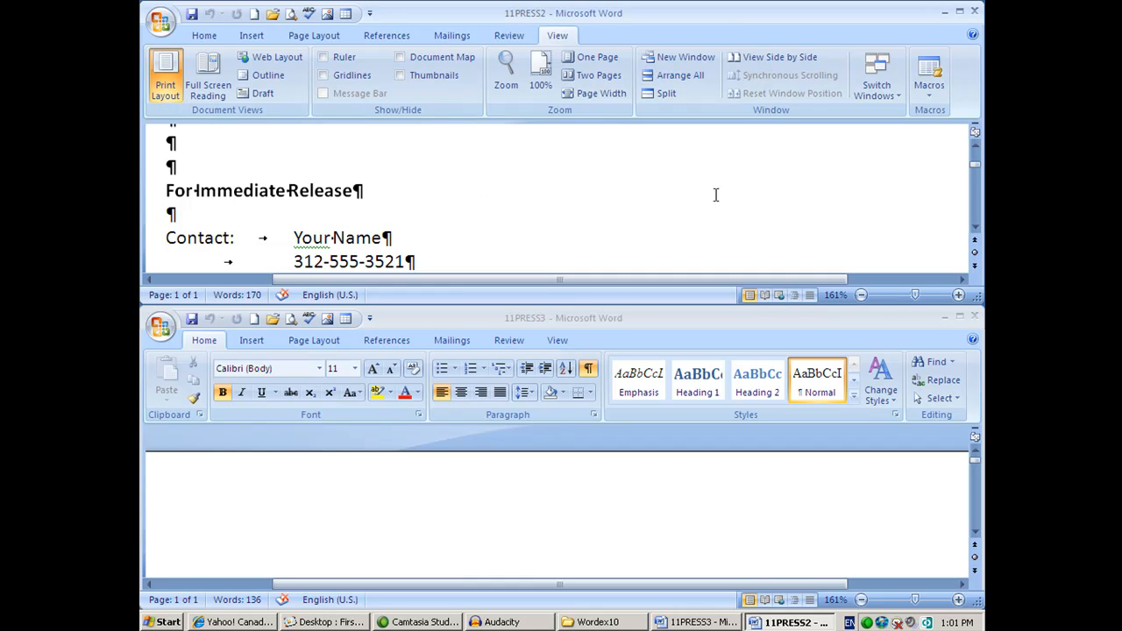
Display 11PRESS2 and 11PRESS3 side by side
left_click(761, 60)
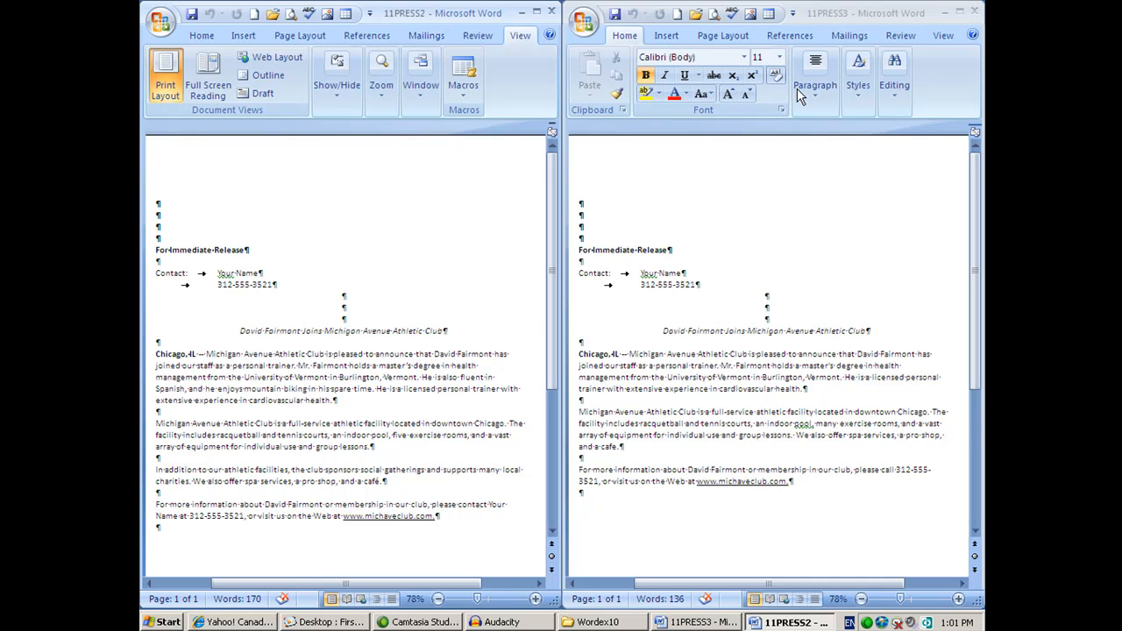
Compare the text of both press releases by scrolling them together
scroll(530, 316, "down", 5)
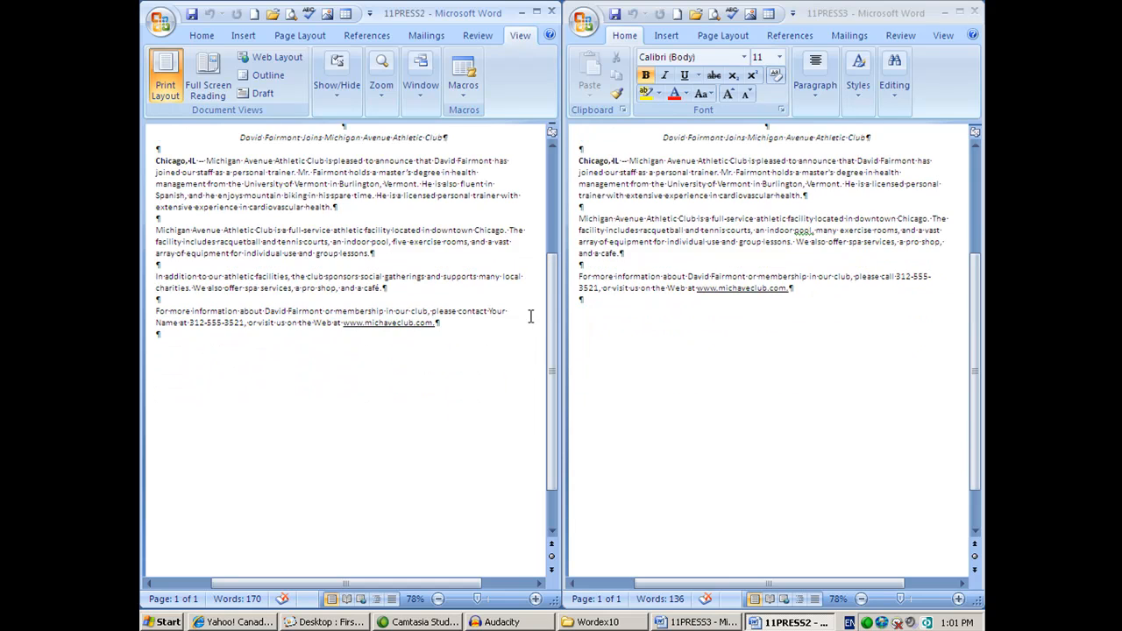
scroll(531, 316, "down", 1)
scroll(530, 316, "up", 6)
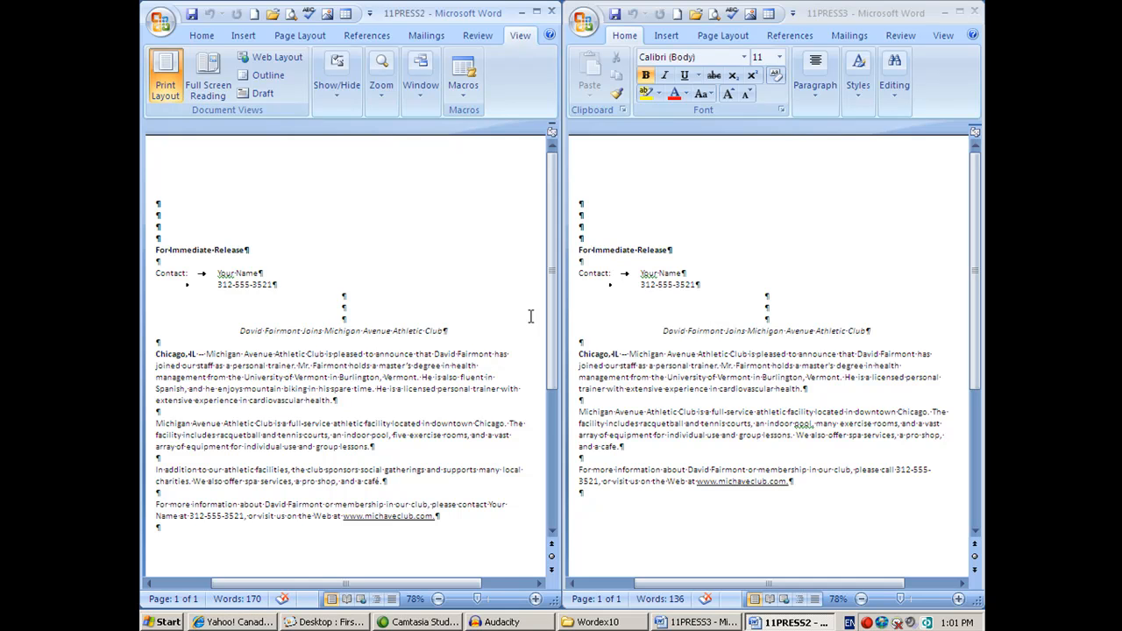
scroll(530, 315, "down", 5)
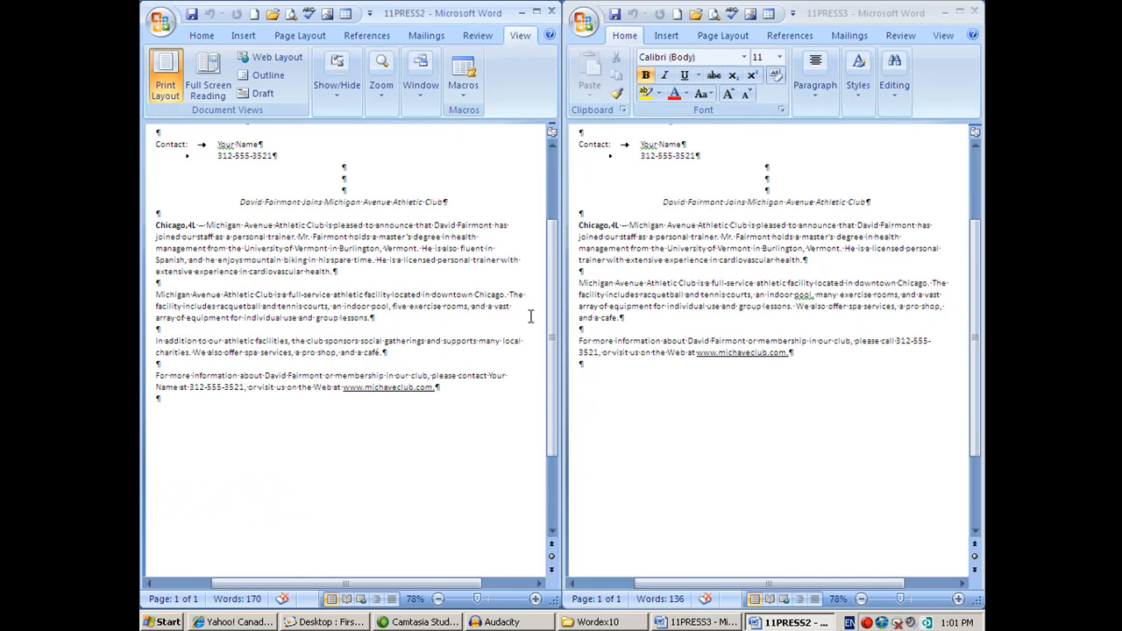
scroll(531, 316, "up", 5)
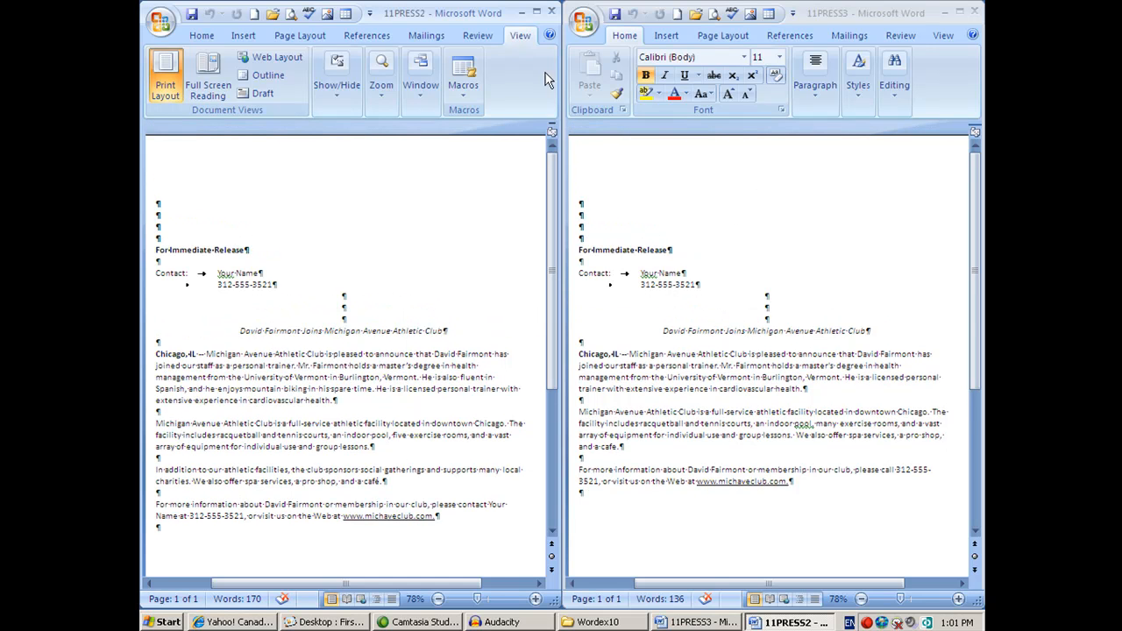
scroll(471, 141, "down", 3)
scroll(471, 138, "up", 3)
scroll(343, 133, "down", 3)
scroll(336, 141, "up", 3)
right_click(353, 130)
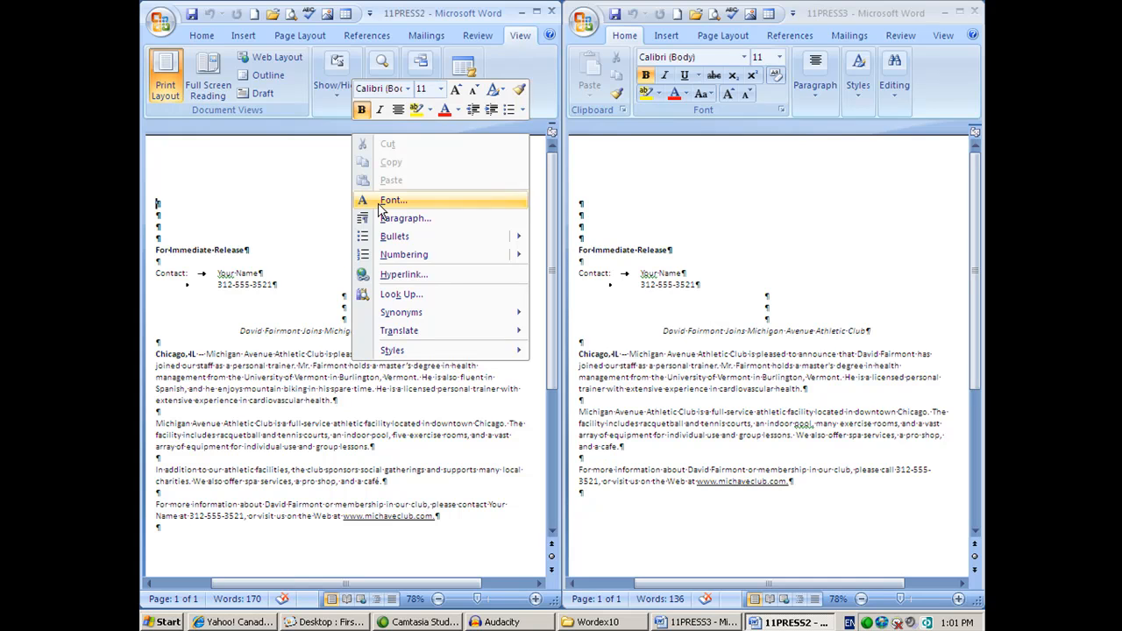
key("Escape")
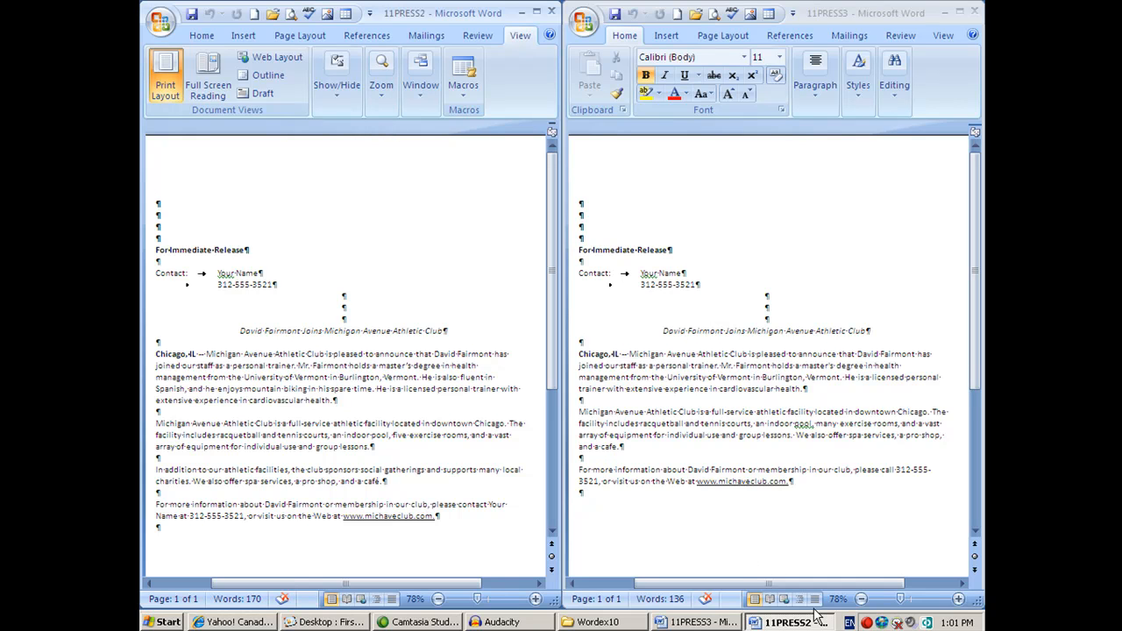
left_click(866, 623)
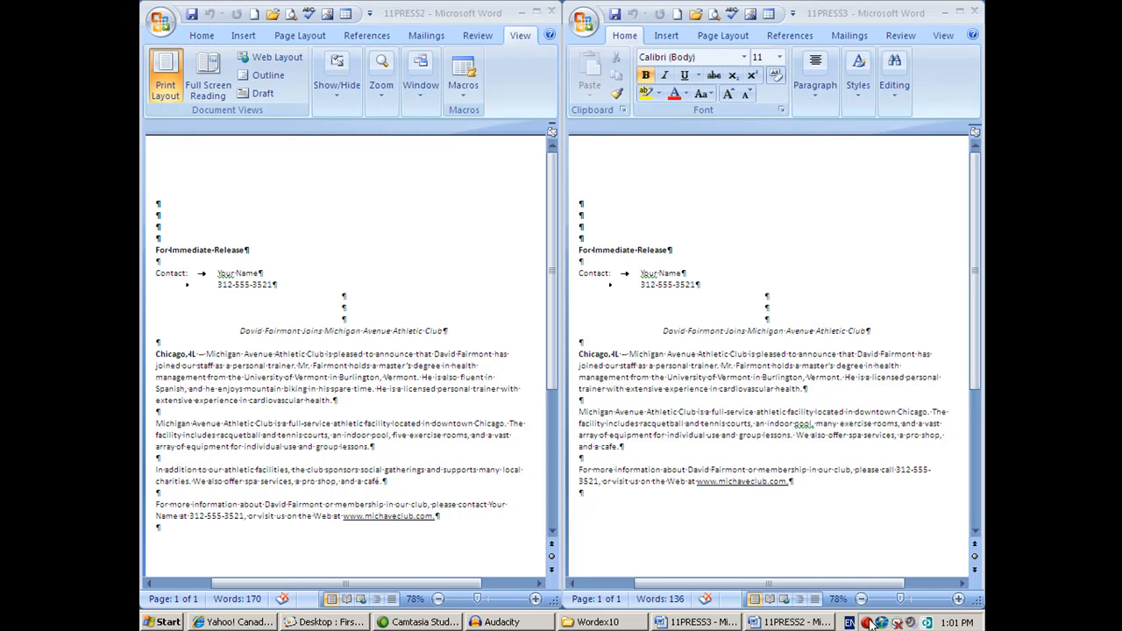
left_click(575, 263)
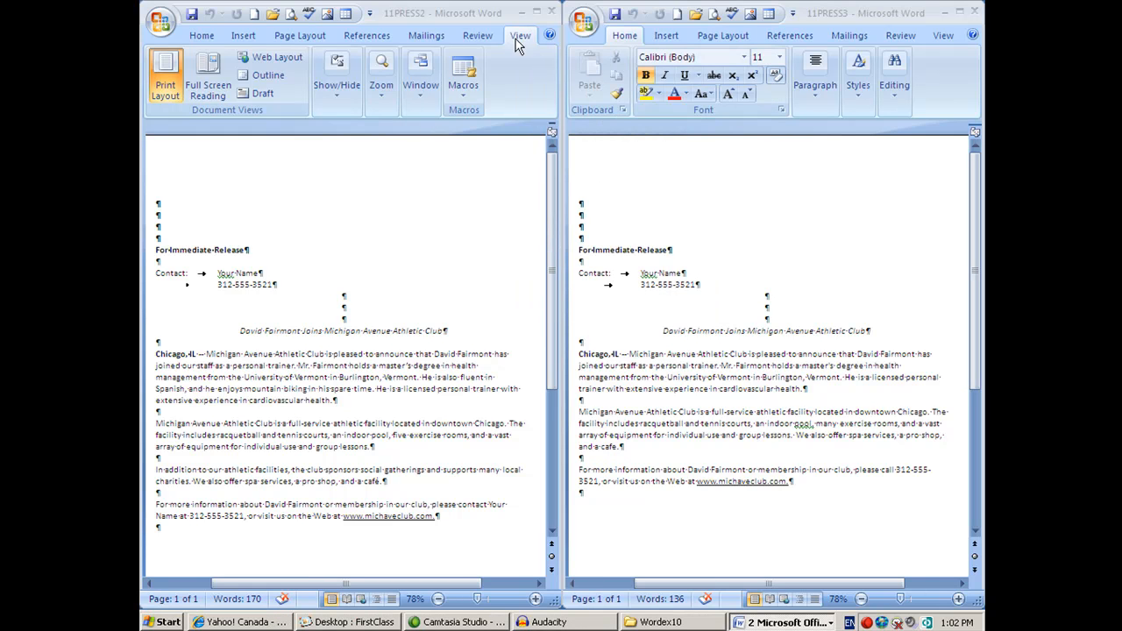
Turn off synchronous scrolling and scroll 11PRESS2 on its own
left_click(421, 92)
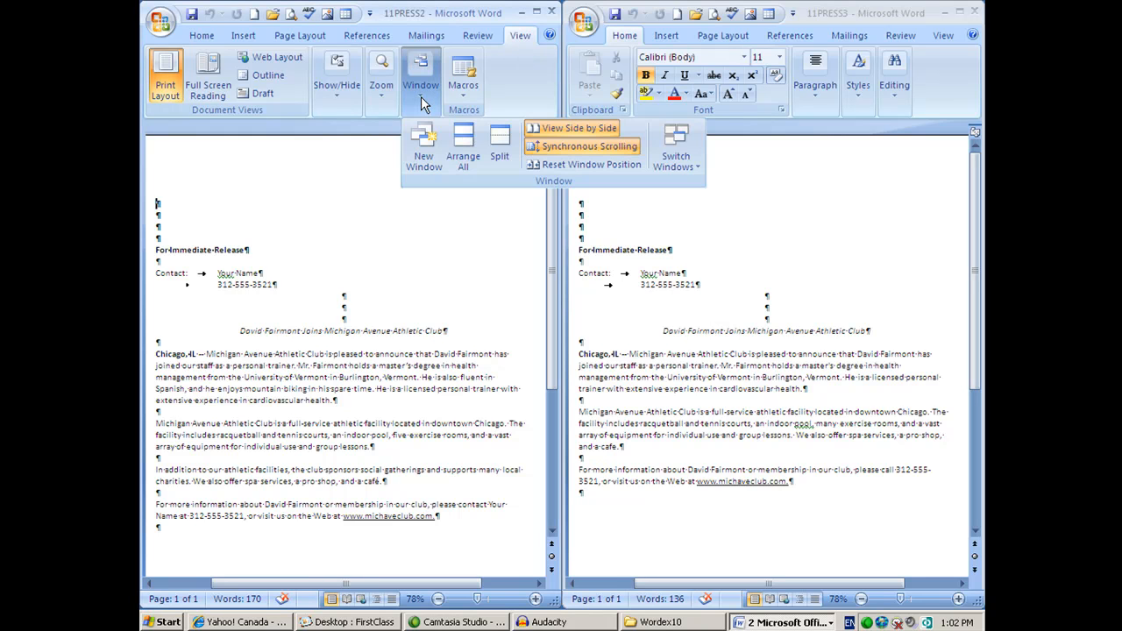
left_click(558, 152)
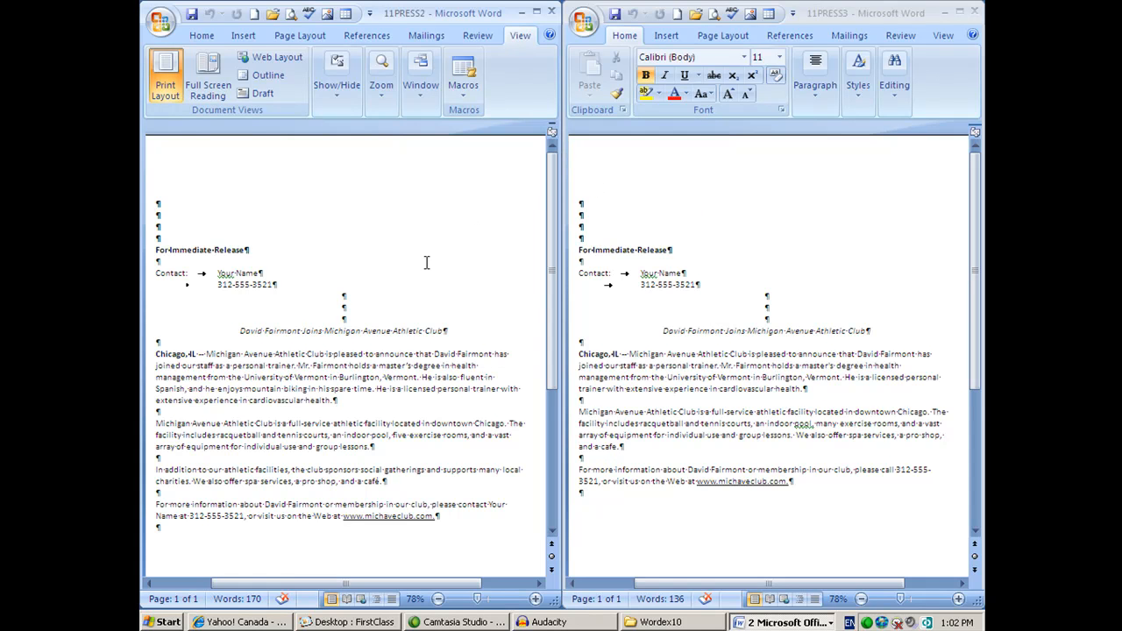
scroll(425, 263, "down", 2)
scroll(429, 263, "down", 4)
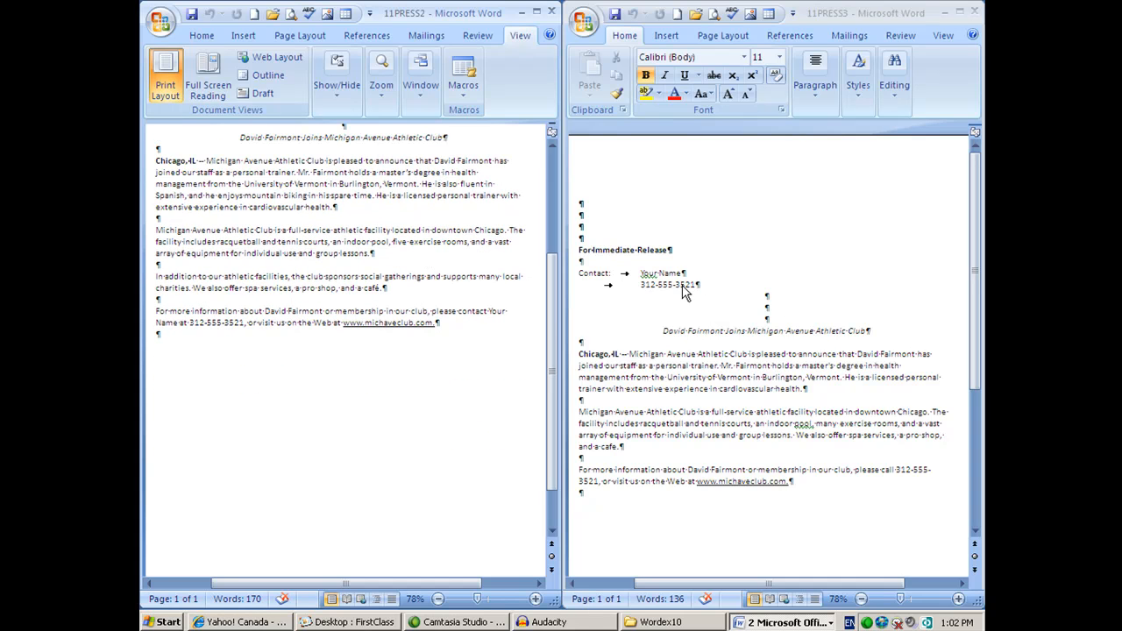
scroll(427, 204, "up", 5)
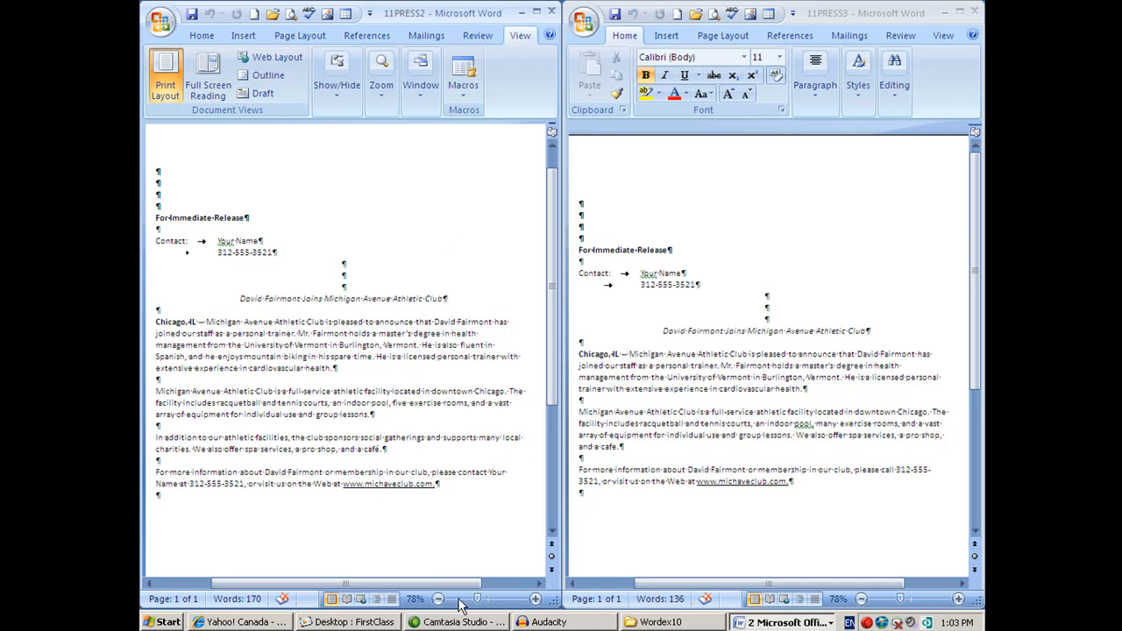
Set the zoom of the two side-by-side documents to 75%
left_click_drag(477, 601, 470, 603)
mouse_move(471, 605)
left_mouse_down()
mouse_move(491, 603)
mouse_move(474, 603)
left_mouse_up()
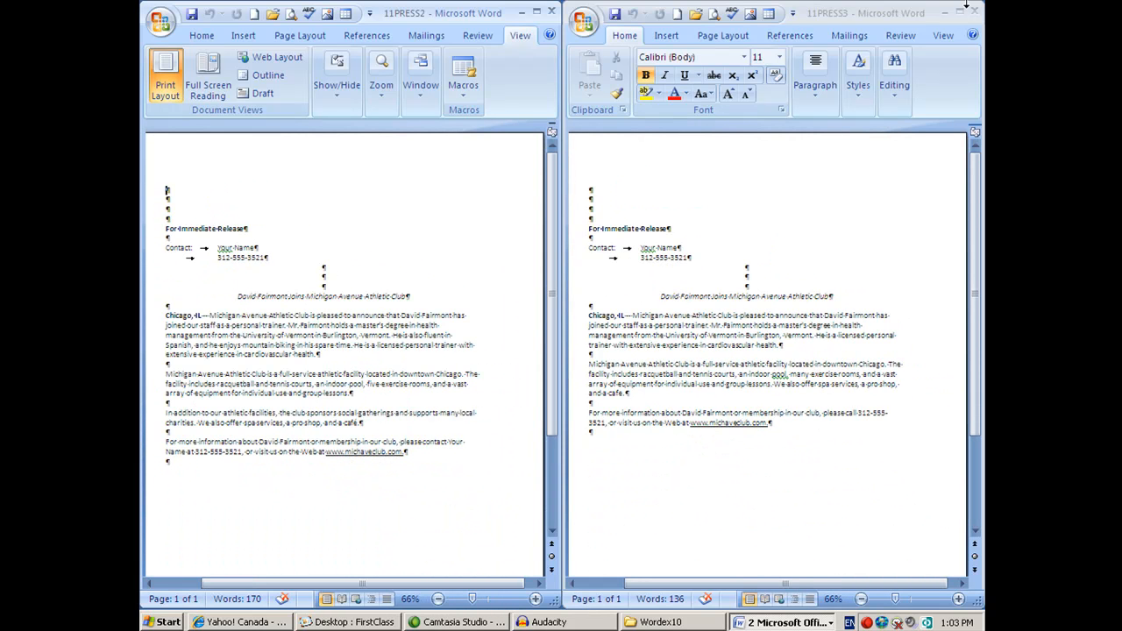
left_click(931, 16)
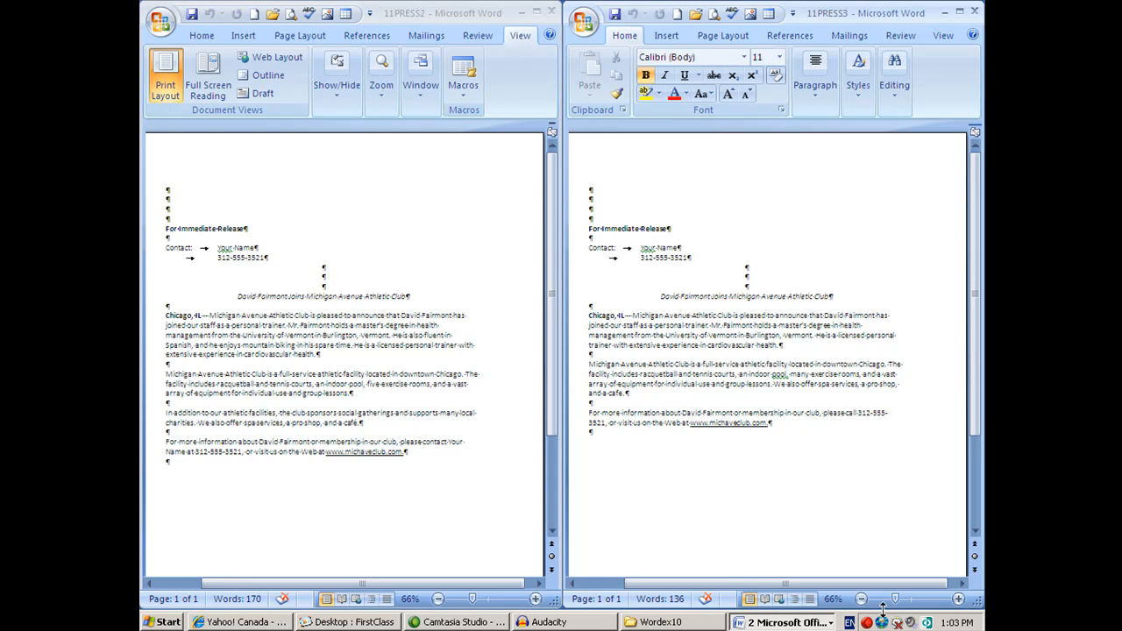
left_click_drag(895, 599, 900, 603)
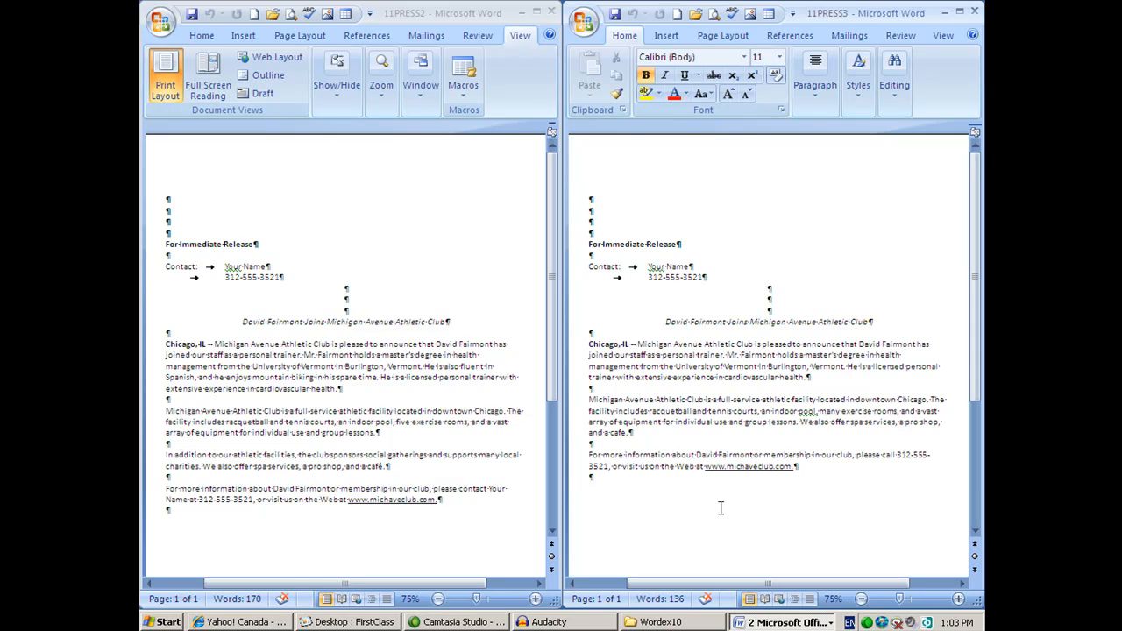
Fit the zoom of 11PRESS2 to the page width while it stands beside 11PRESS3
left_click(864, 625)
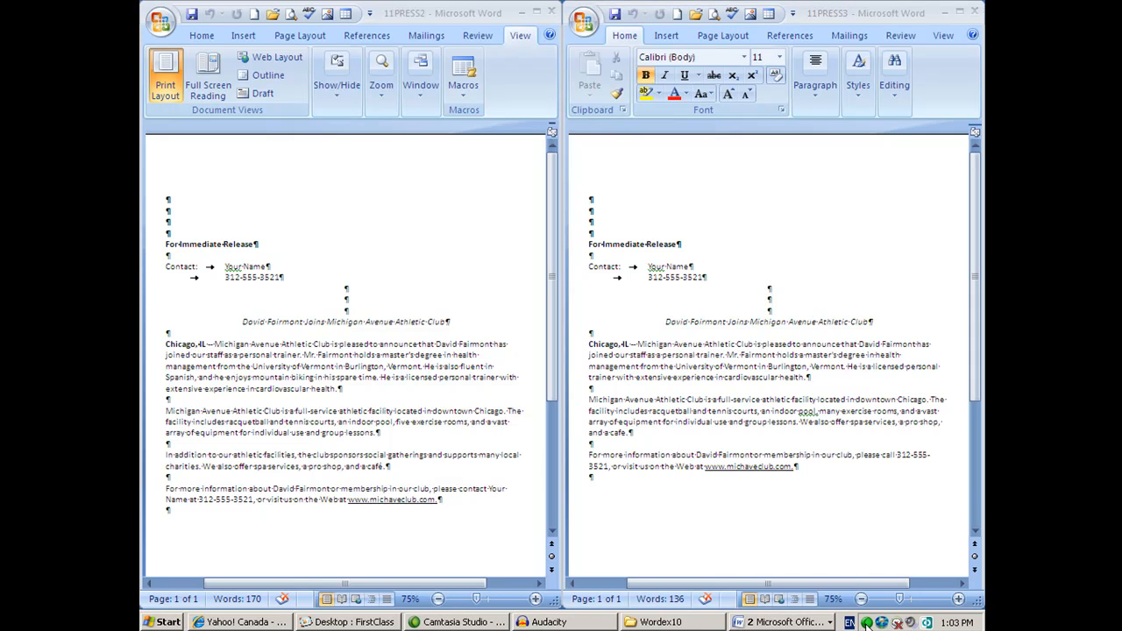
left_click(574, 518)
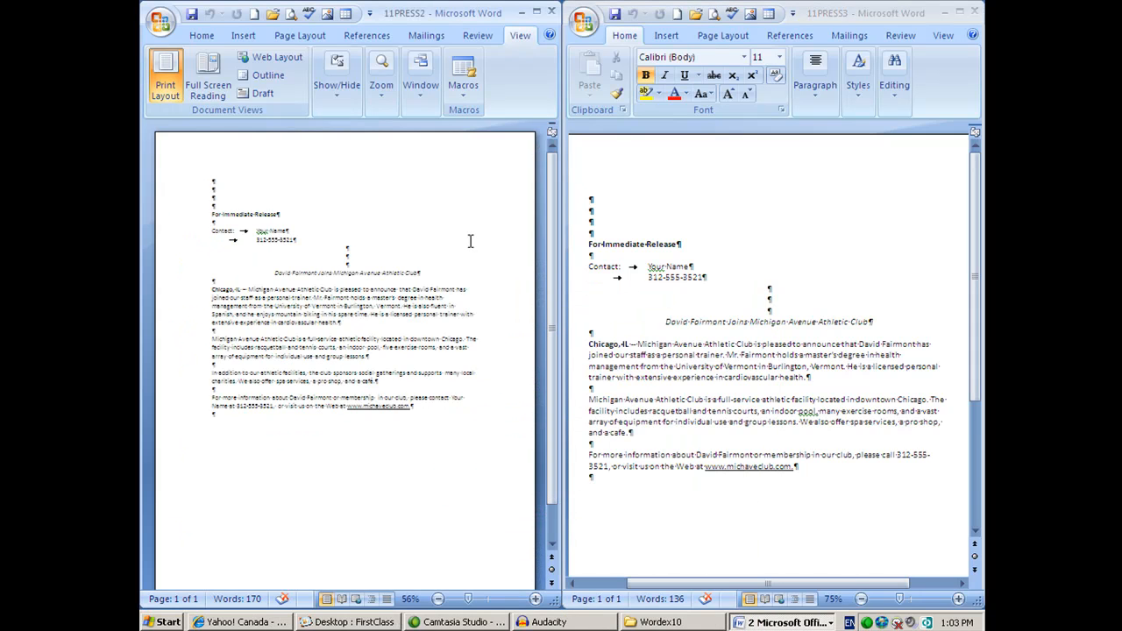
left_click(423, 95)
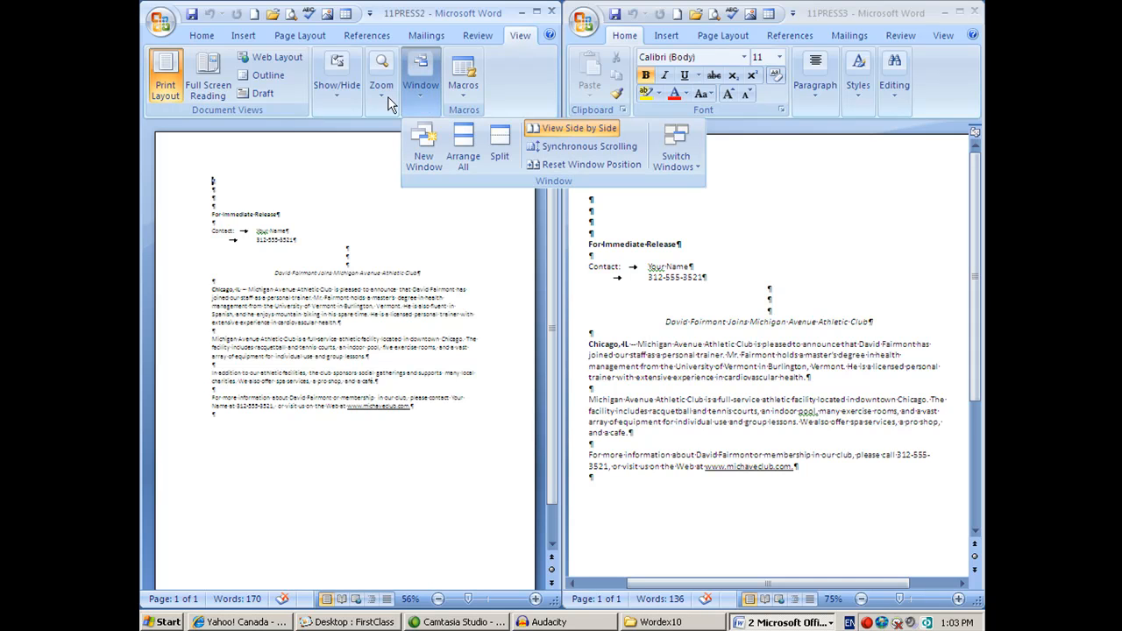
left_click(383, 96)
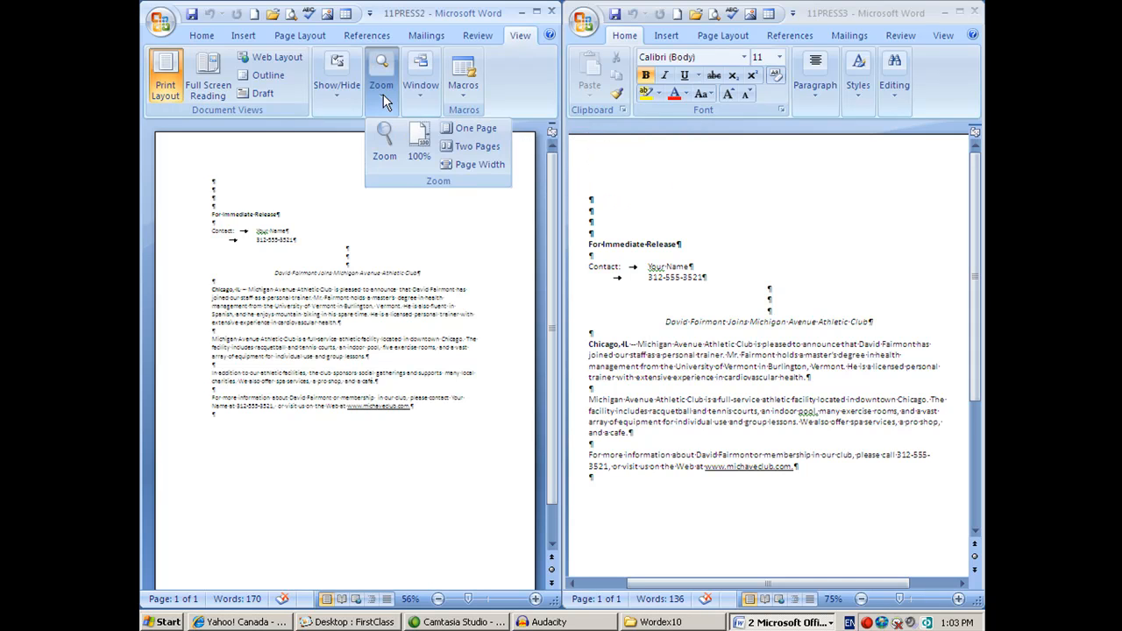
left_click(473, 164)
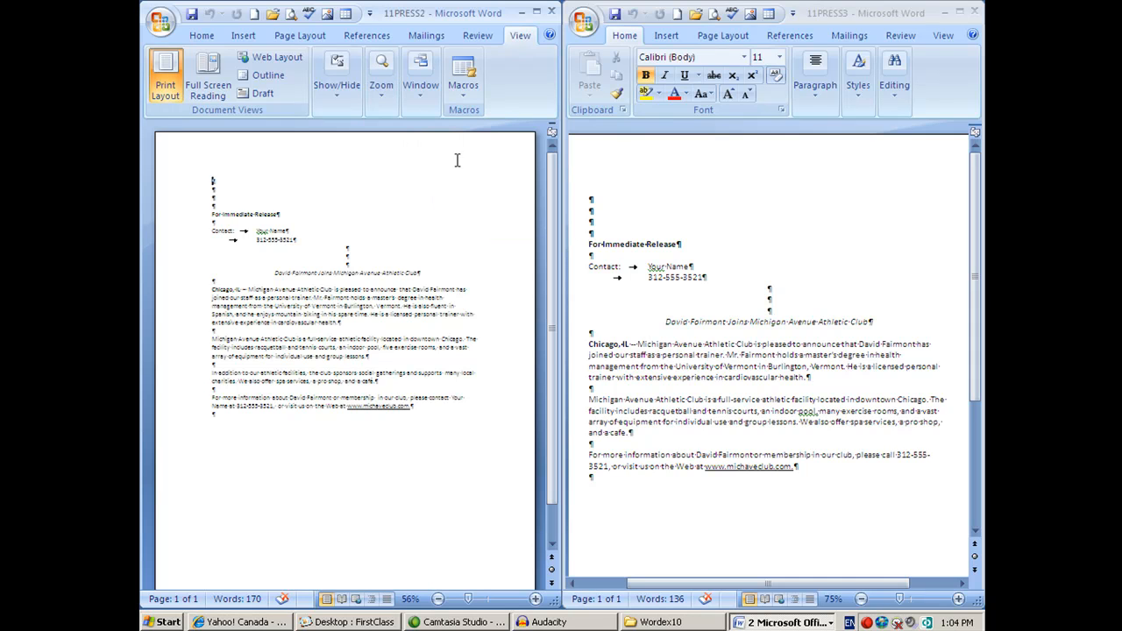
Set a custom zoom of 60% for the two side-by-side documents and raise it to 80%
left_click(417, 89)
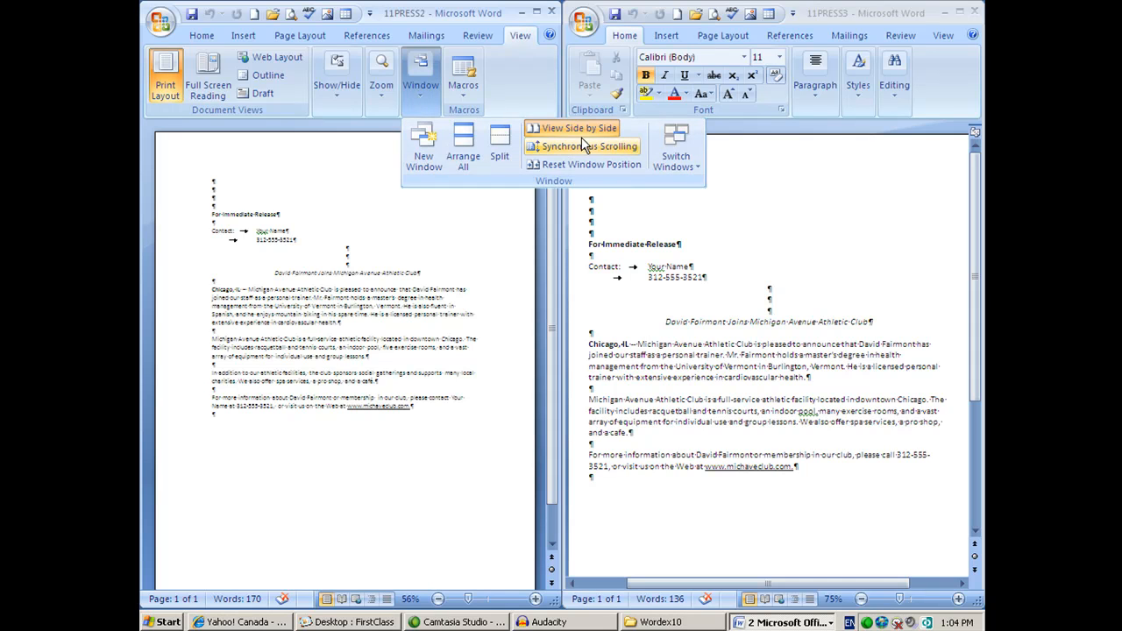
left_click(386, 87)
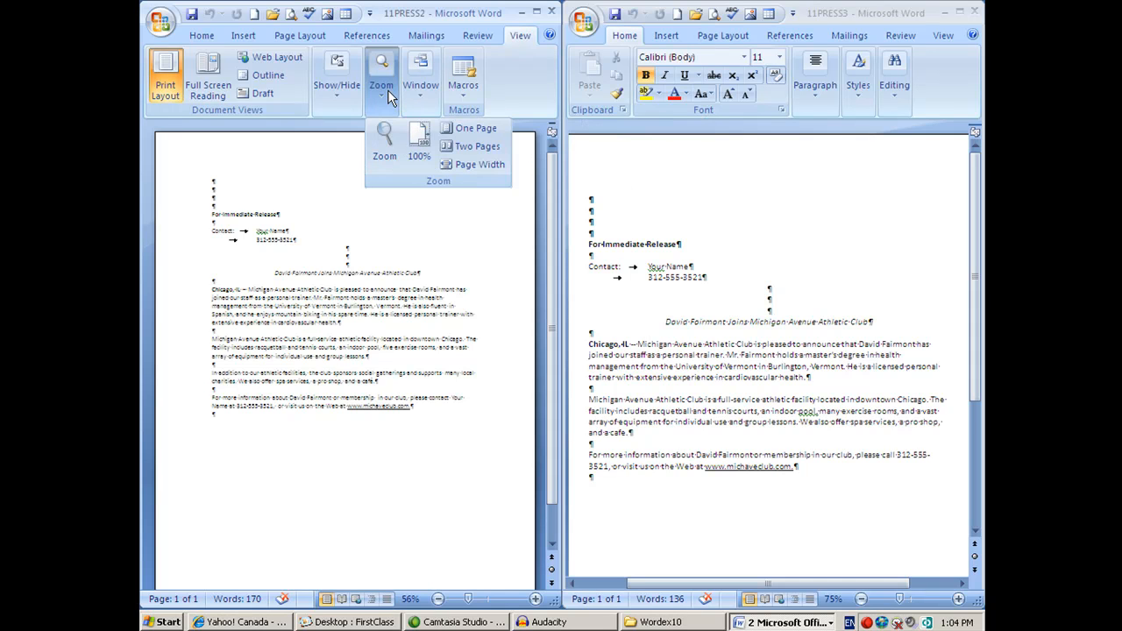
left_click(384, 145)
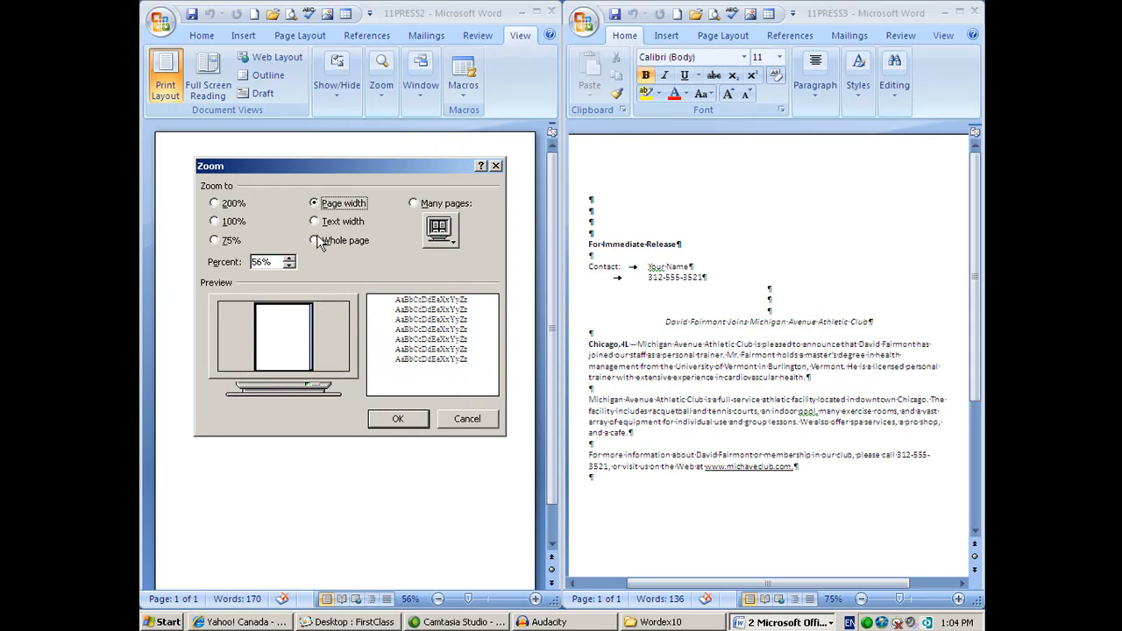
left_click(289, 258)
left_click(289, 259)
left_click(289, 259)
left_click(289, 258)
left_click(406, 420)
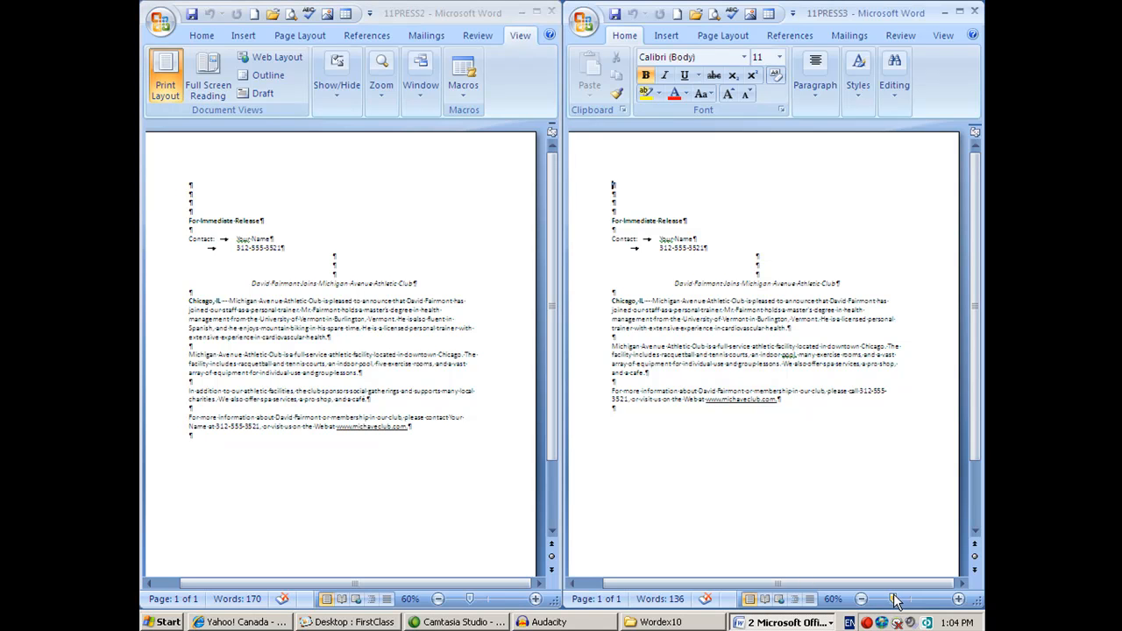
left_click(959, 599)
left_click(959, 600)
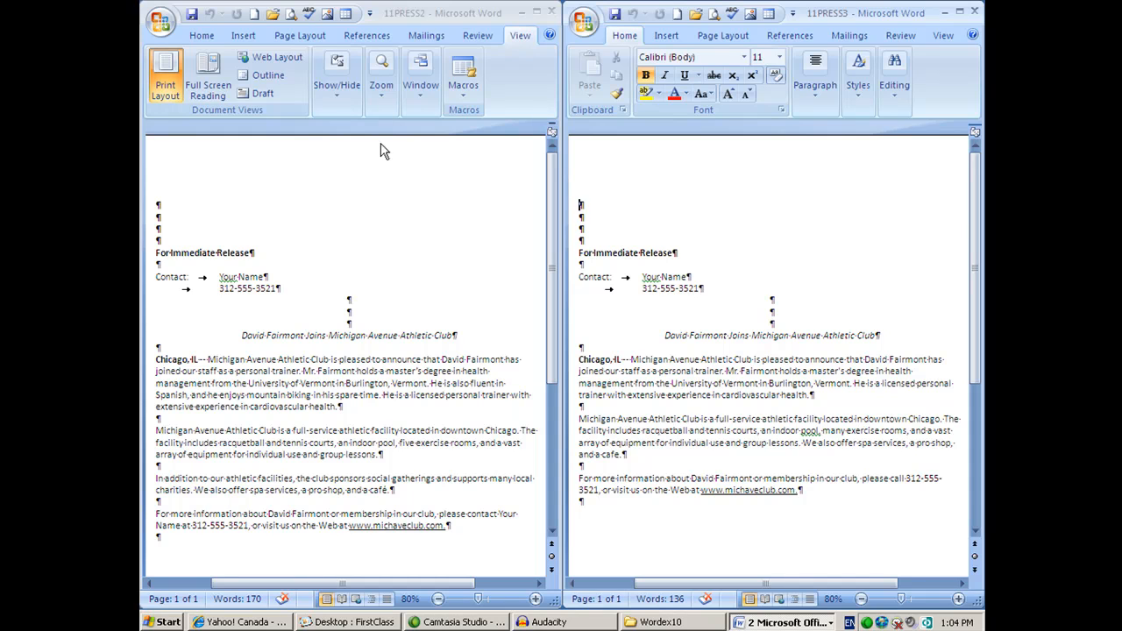
Return 11PRESS2 to page-width zoom, leaving 11PRESS3 at 80%
left_click(384, 98)
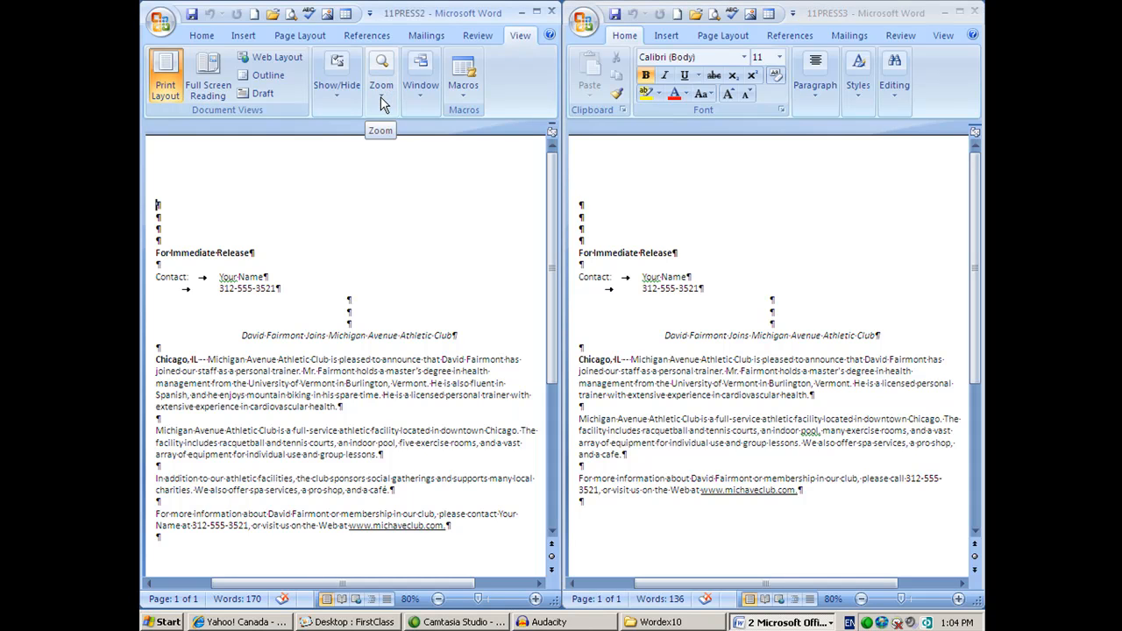
left_click(381, 96)
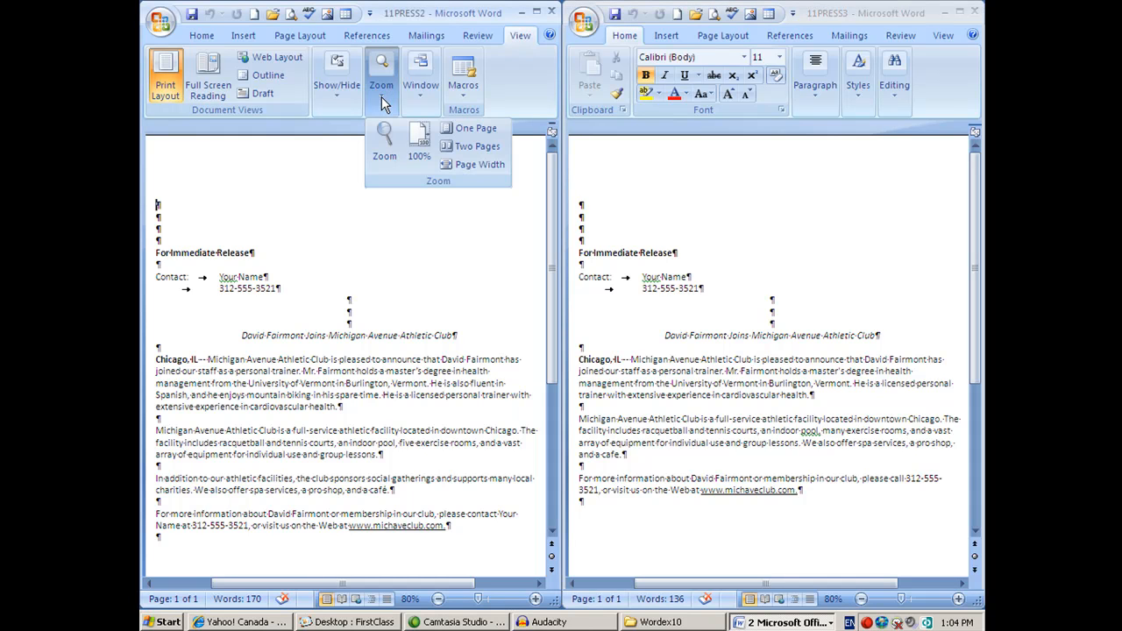
left_click(462, 169)
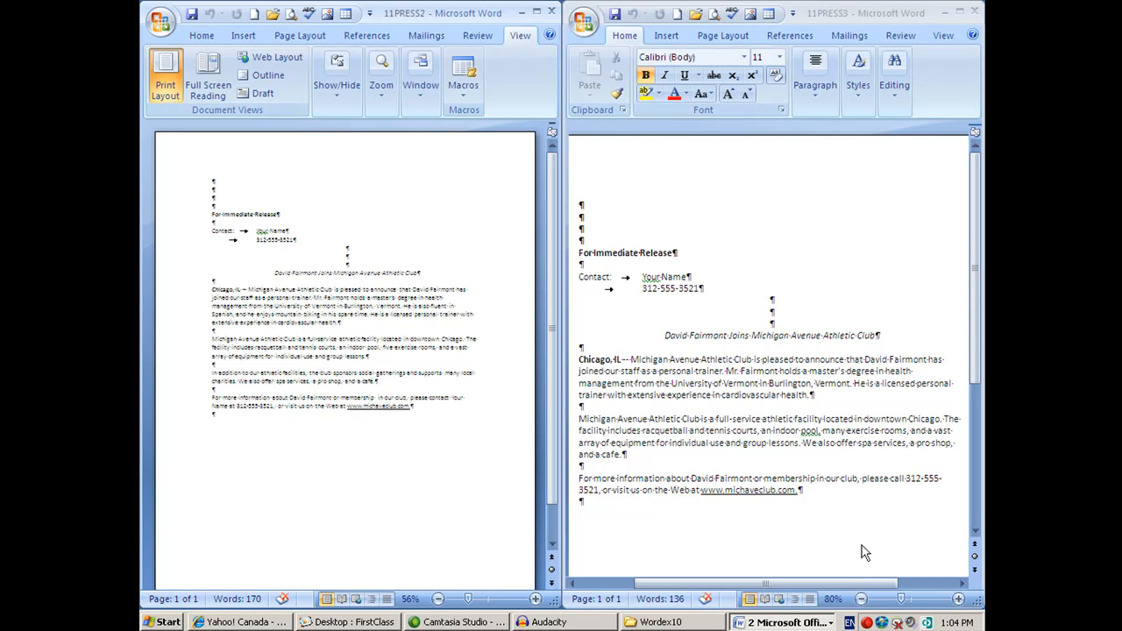
Turn off the side-by-side view of 11PRESS2 and 11PRESS3
left_click(802, 21)
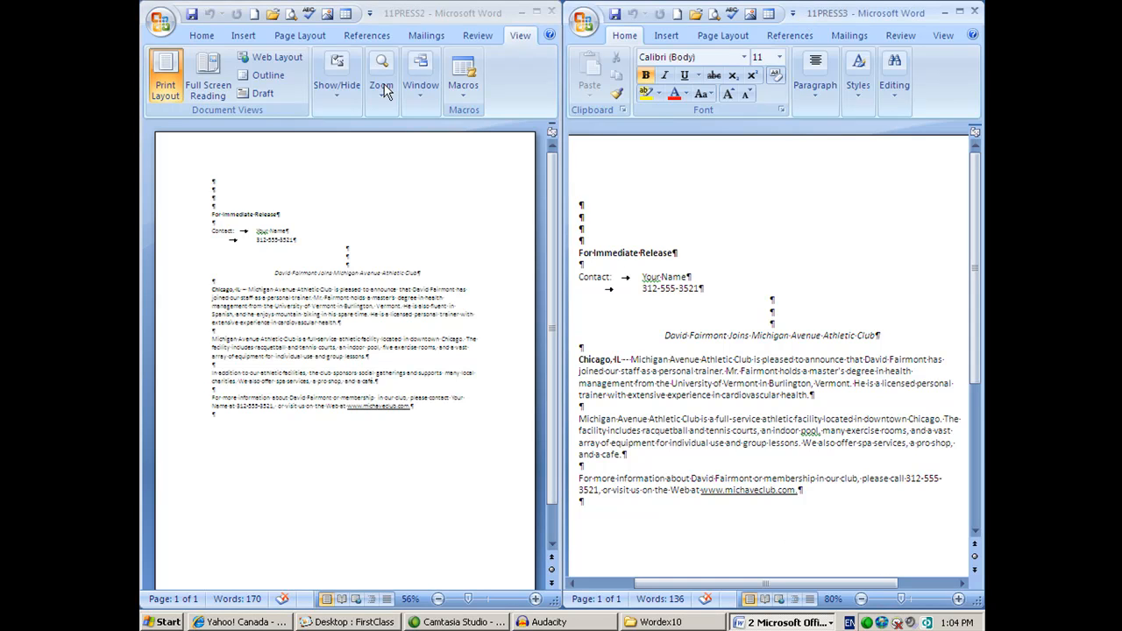
left_click(417, 102)
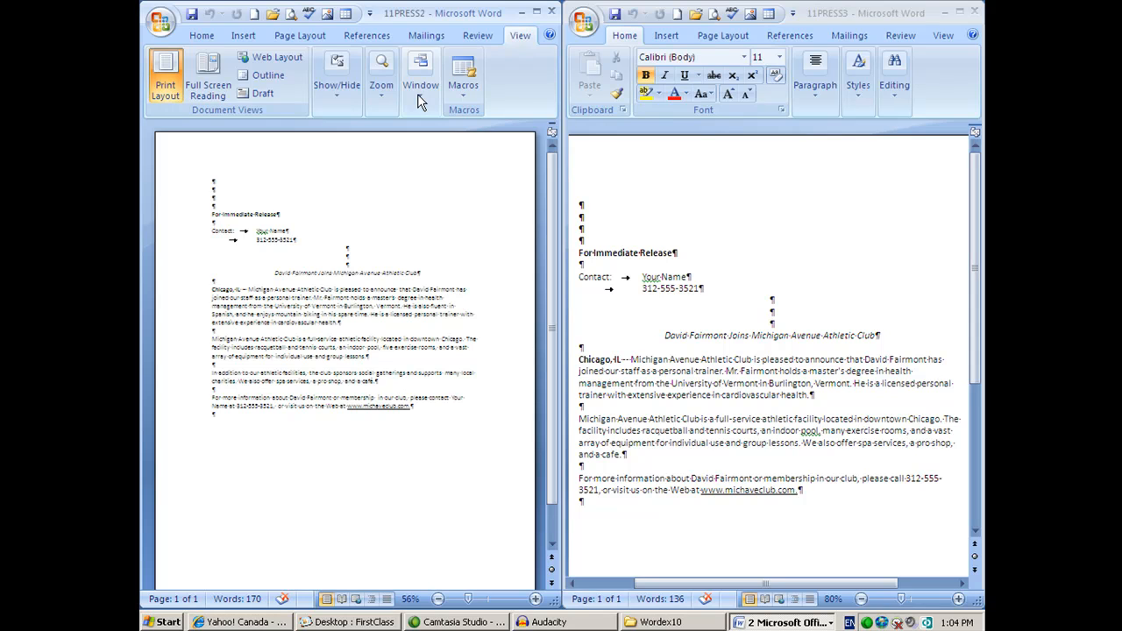
left_click(418, 98)
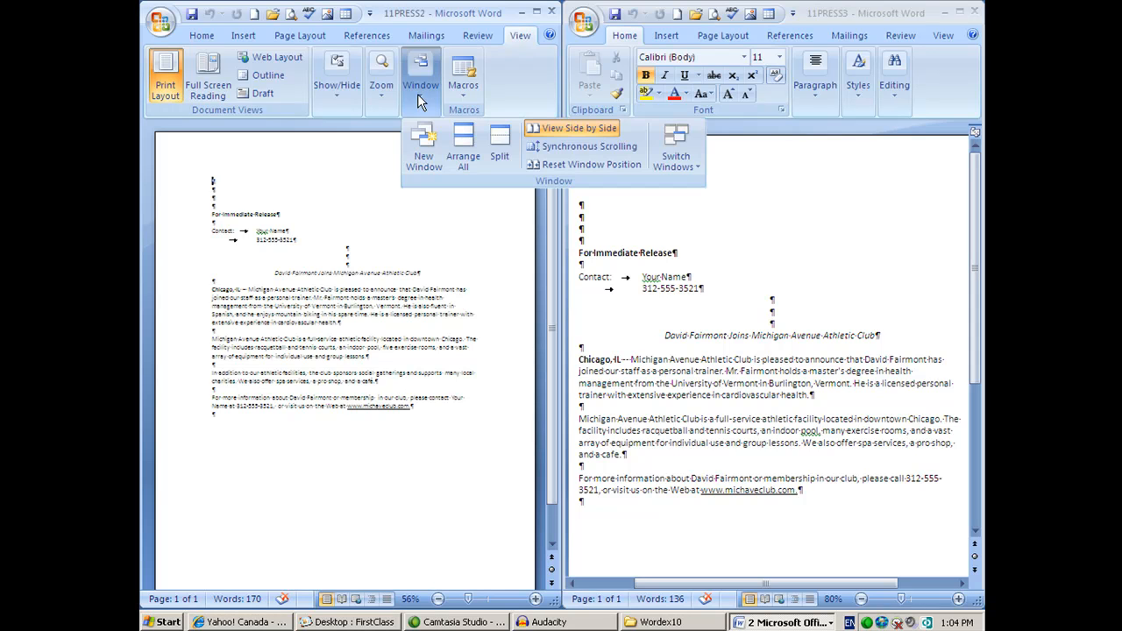
left_click(556, 132)
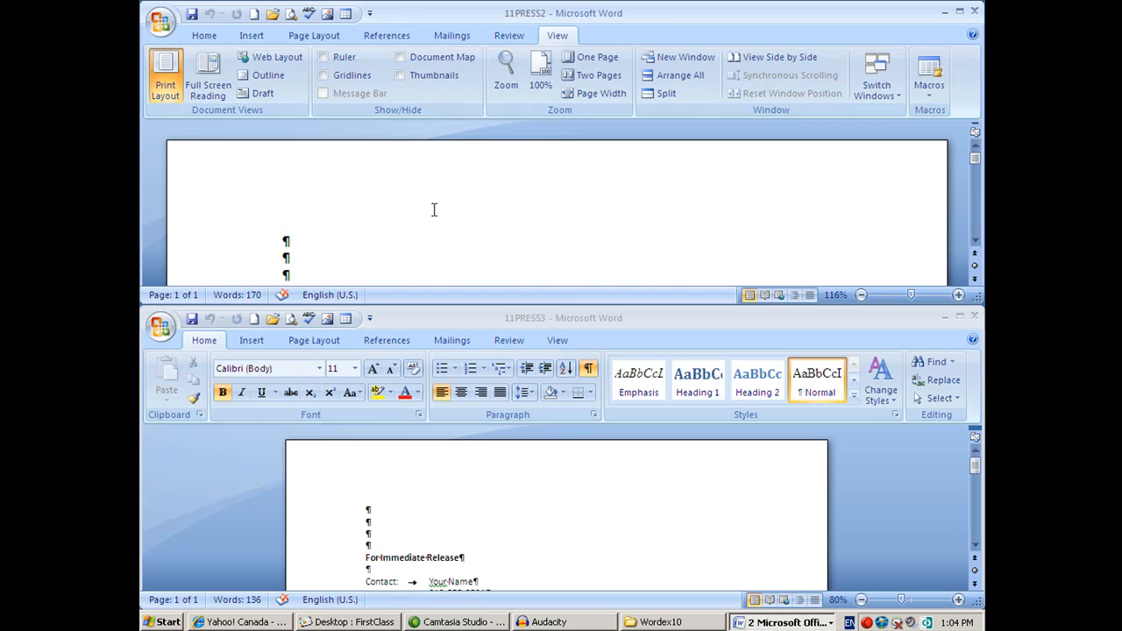
Browse the text of 11PRESS2 and set its zoom to 100%
scroll(434, 210, "down", 9)
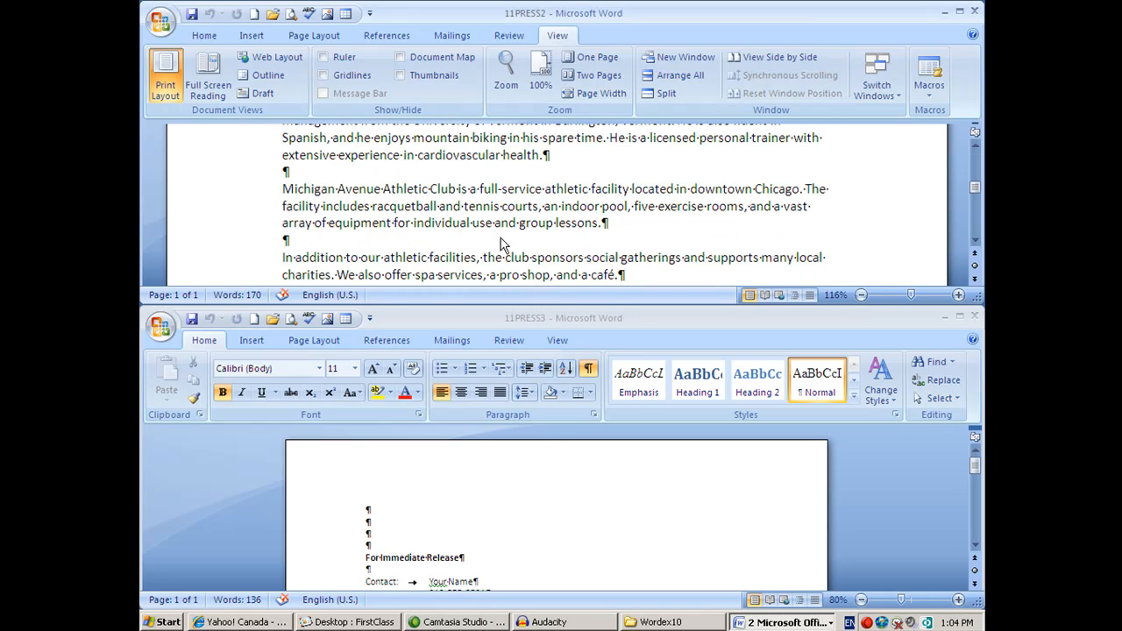
mouse_move(913, 292)
left_mouse_down()
mouse_move(898, 292)
mouse_move(951, 296)
mouse_move(901, 292)
mouse_move(913, 291)
left_mouse_up()
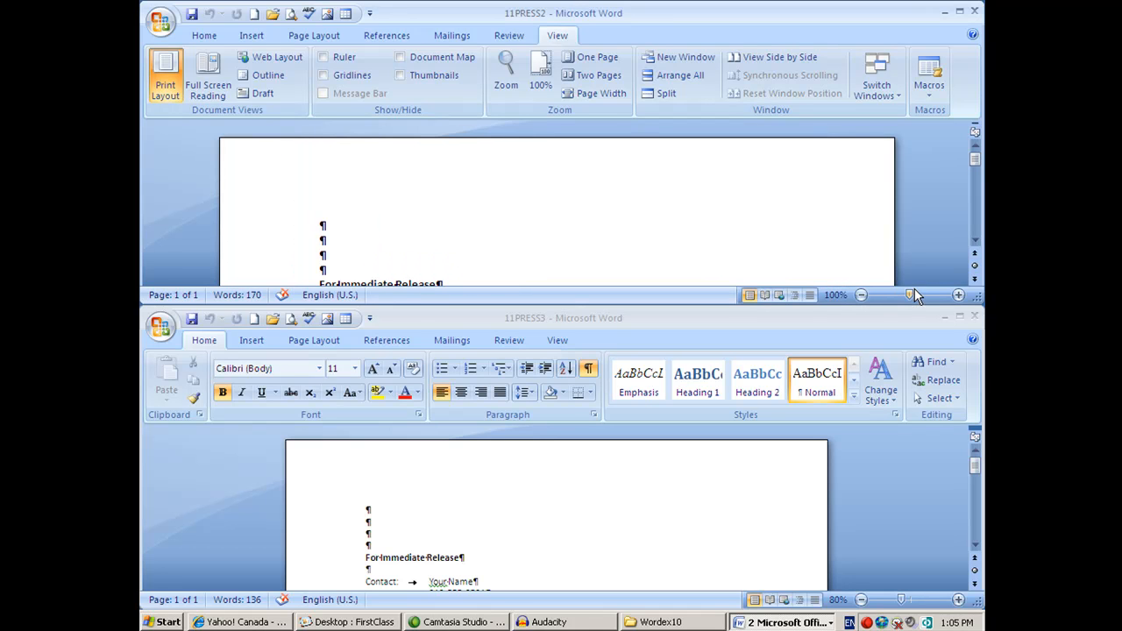
Scroll 11PRESS3 and 11PRESS2 independently to view the body text of each press release
left_click(590, 511)
scroll(589, 500, "down", 3)
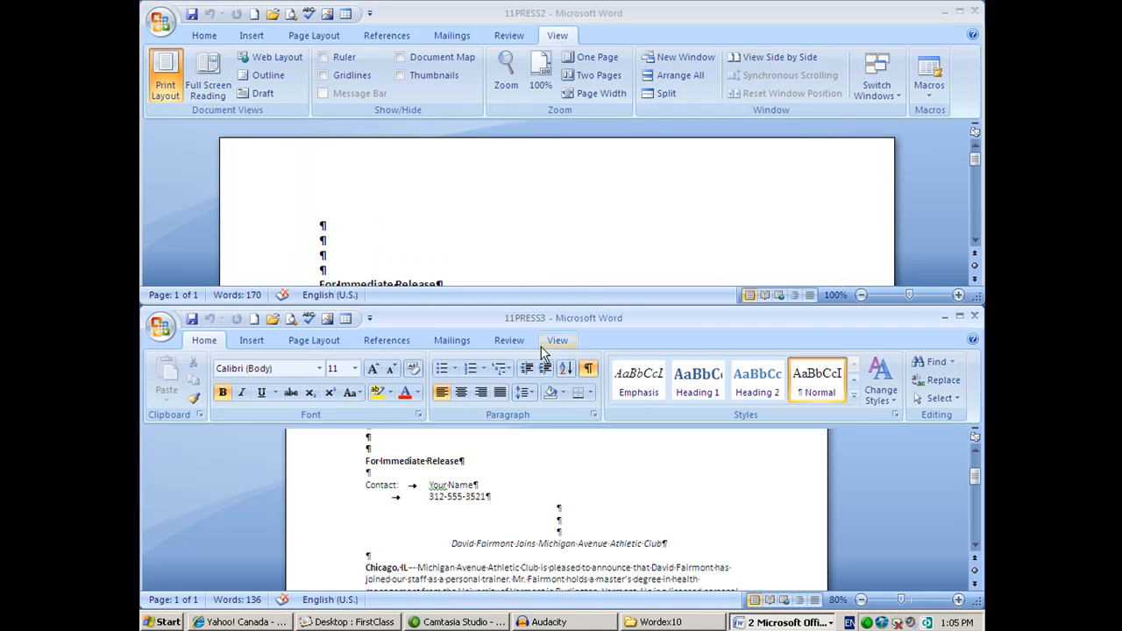
left_click(591, 233)
scroll(591, 231, "down", 6)
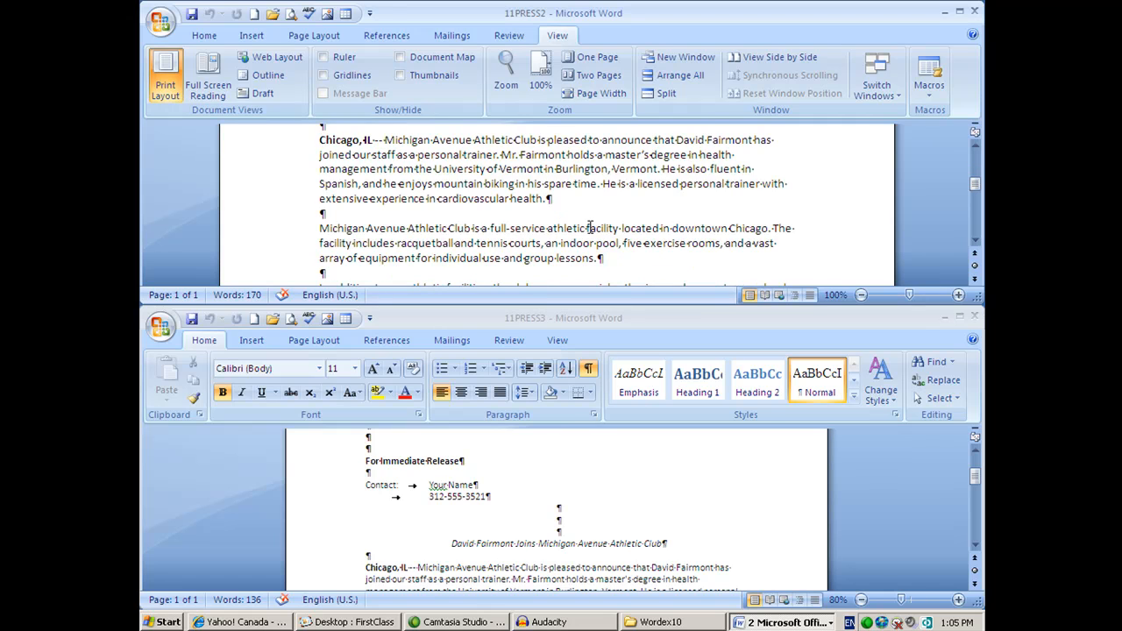